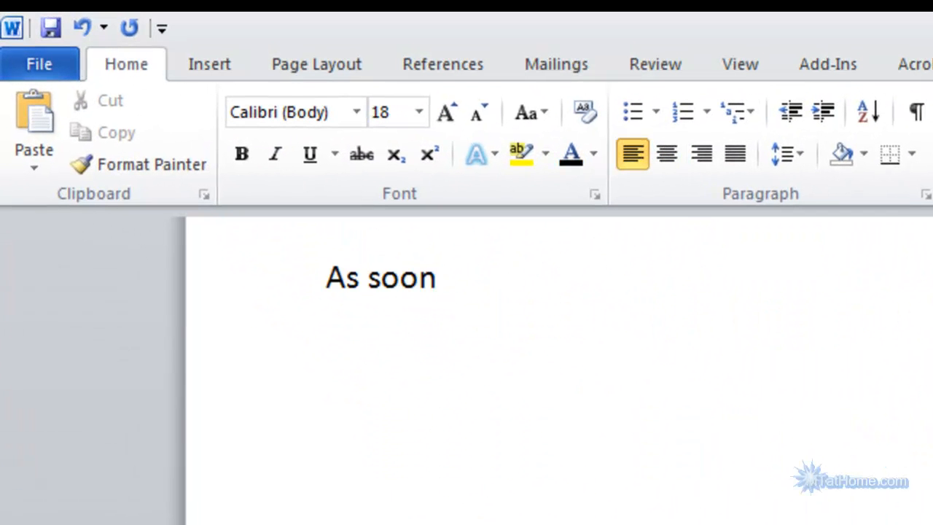
Complete the line as "As soon as possible" and reduce its font size to 16
type("as possible")
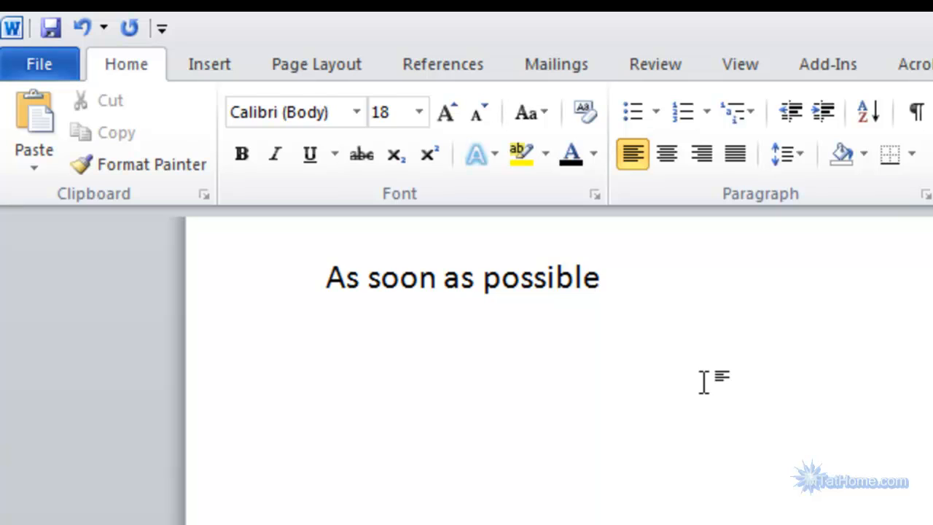
left_click_drag(645, 275, 352, 270)
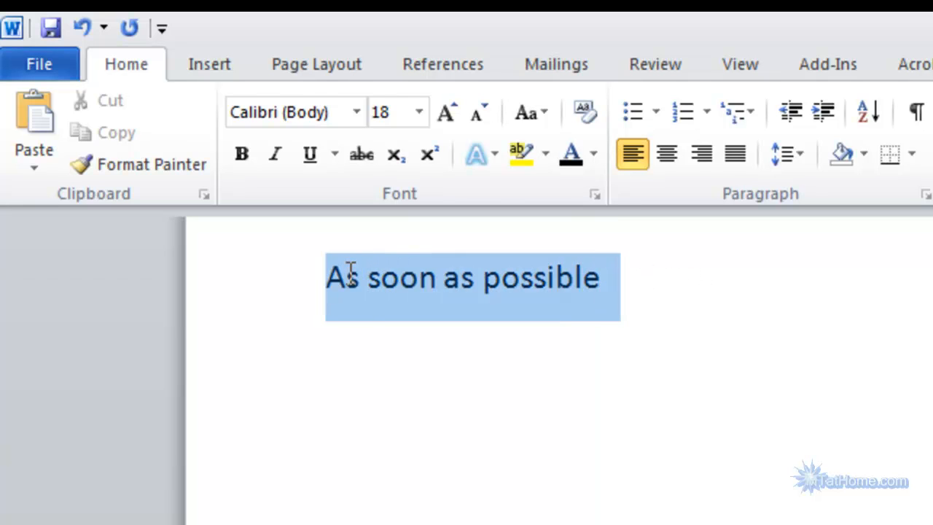
left_click(493, 115)
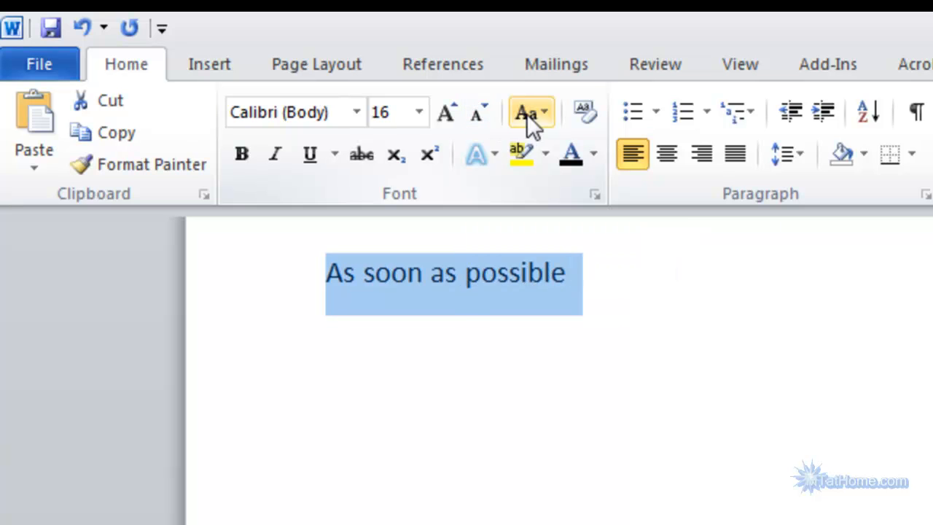
Convert the phrase "As soon as possible" to lowercase and deselect it
left_click(531, 116)
left_click(554, 183)
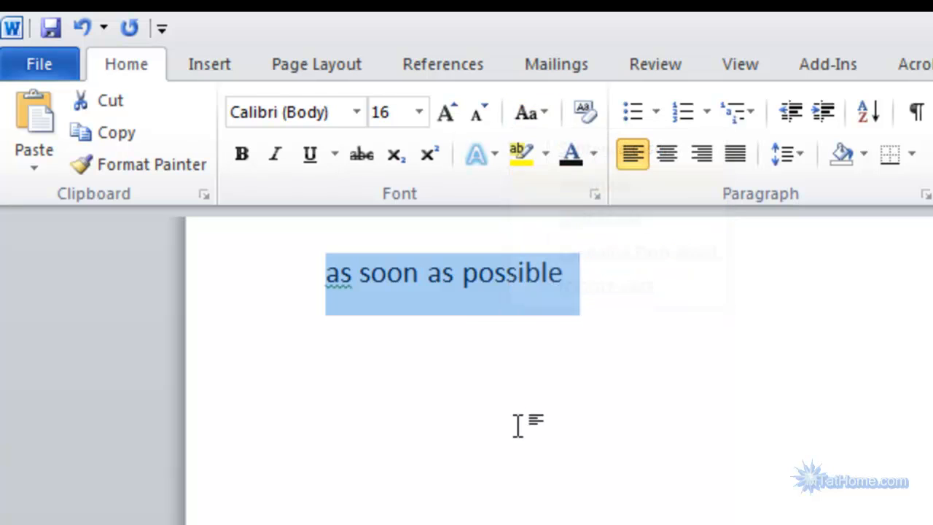
left_click(517, 426)
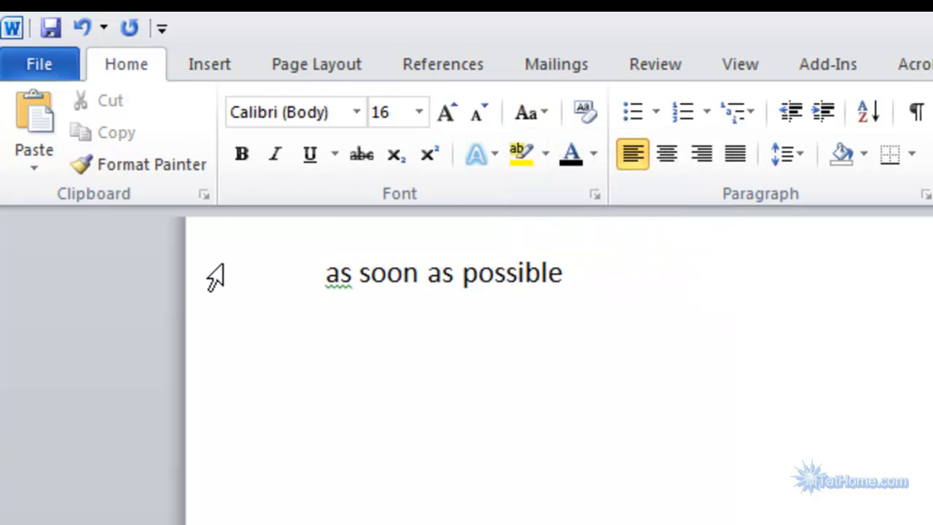
Create a formatted AutoCorrect entry that replaces "asap" with the document's phrase "as soon as possible"
left_click(211, 287)
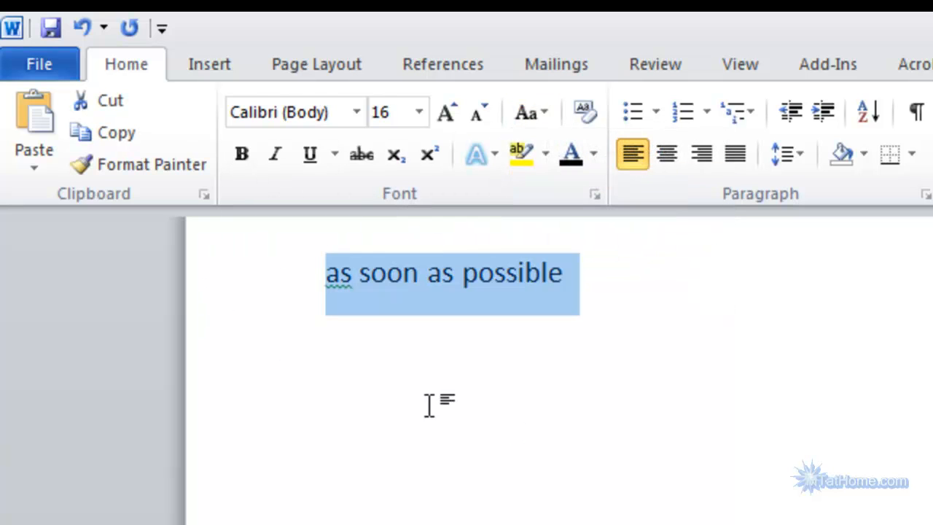
left_click(41, 65)
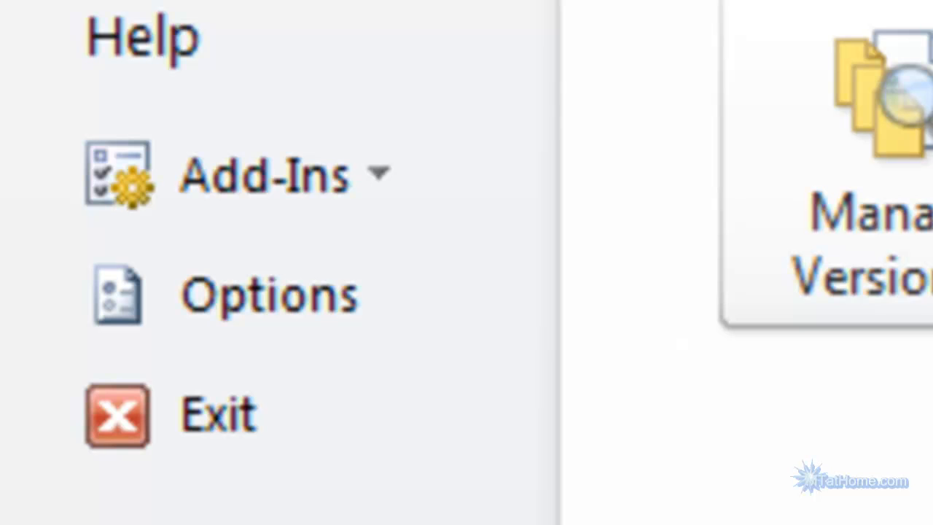
left_click(329, 324)
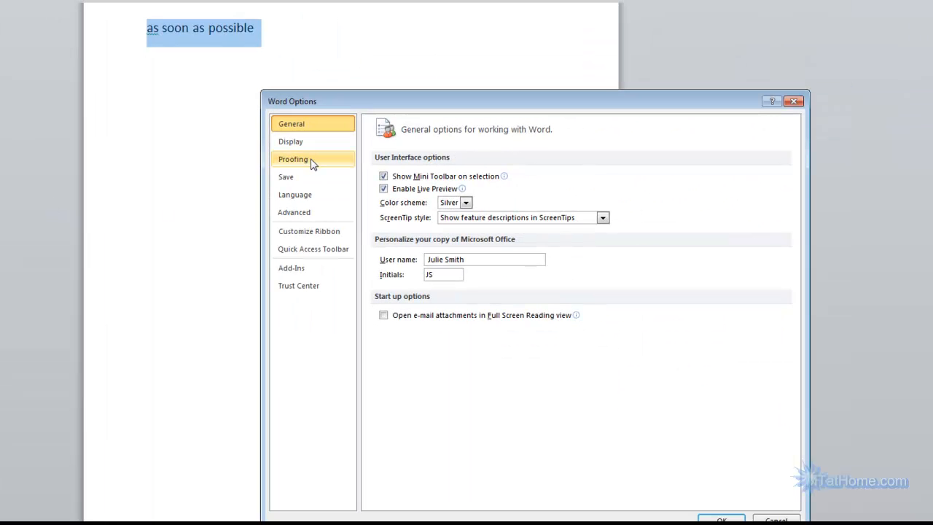
left_click(312, 163)
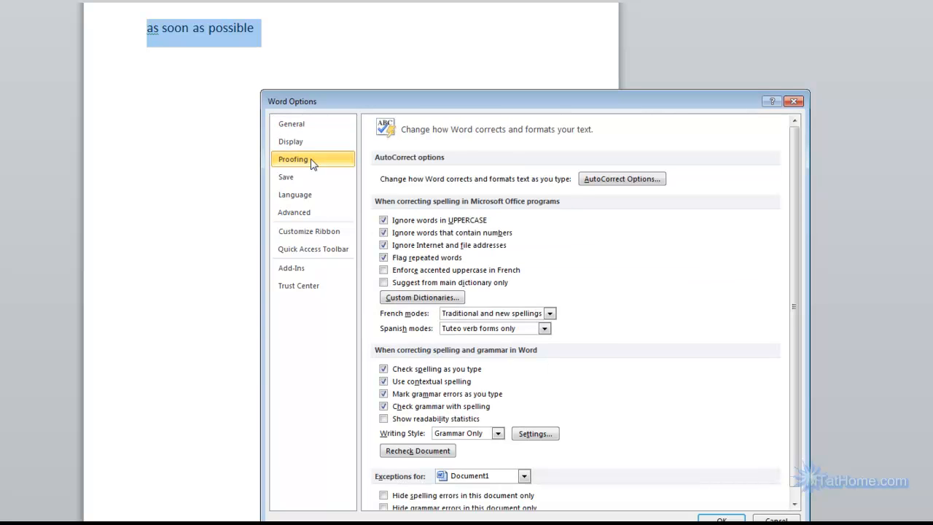
left_click(630, 182)
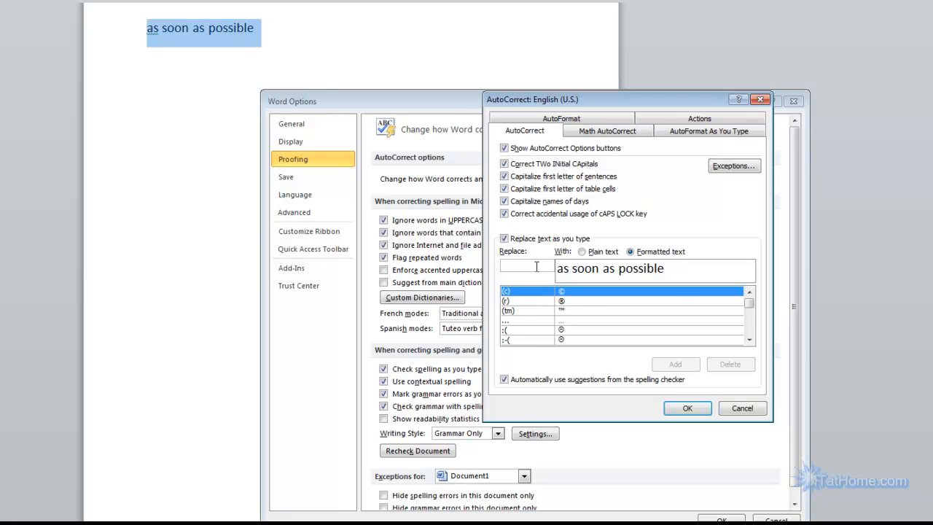
type("asap")
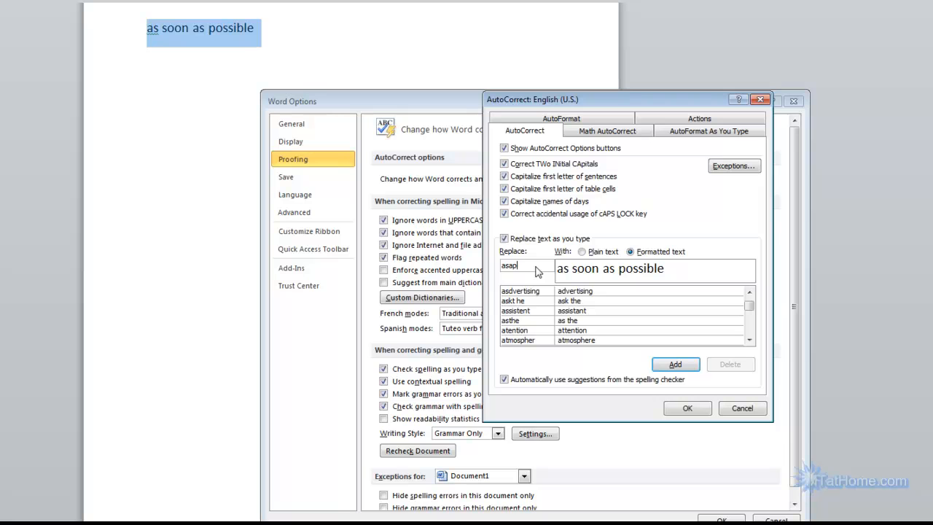
left_click(704, 412)
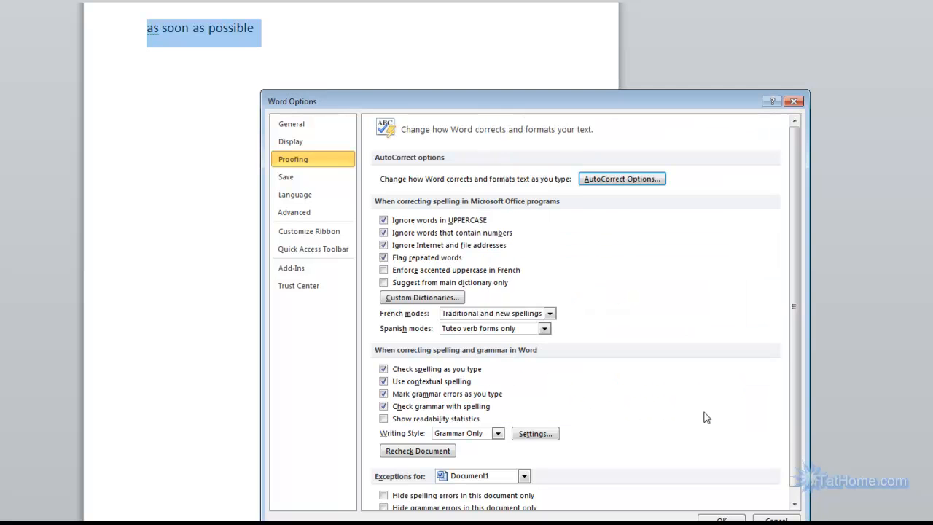
left_click(720, 518)
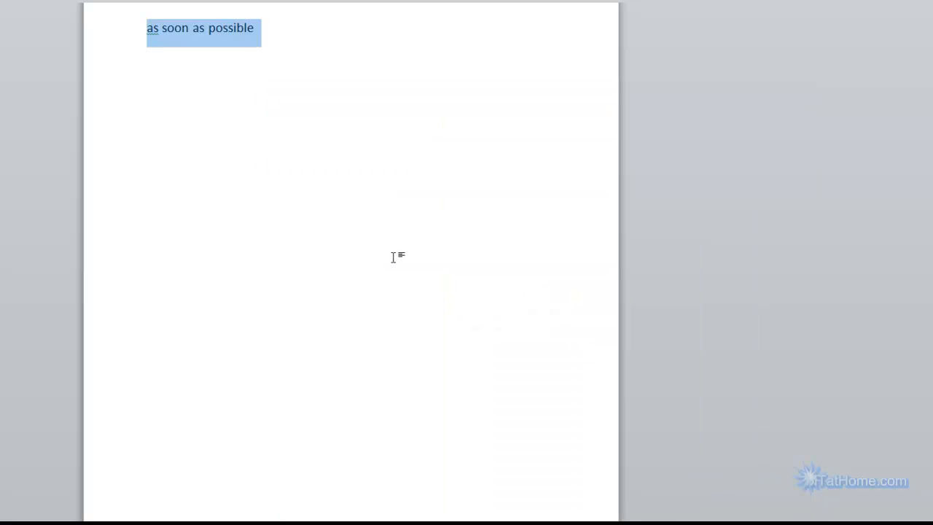
Delete the phrase from the document and try the new AutoCorrect entry by entering "asap" on the empty line
key("Delete")
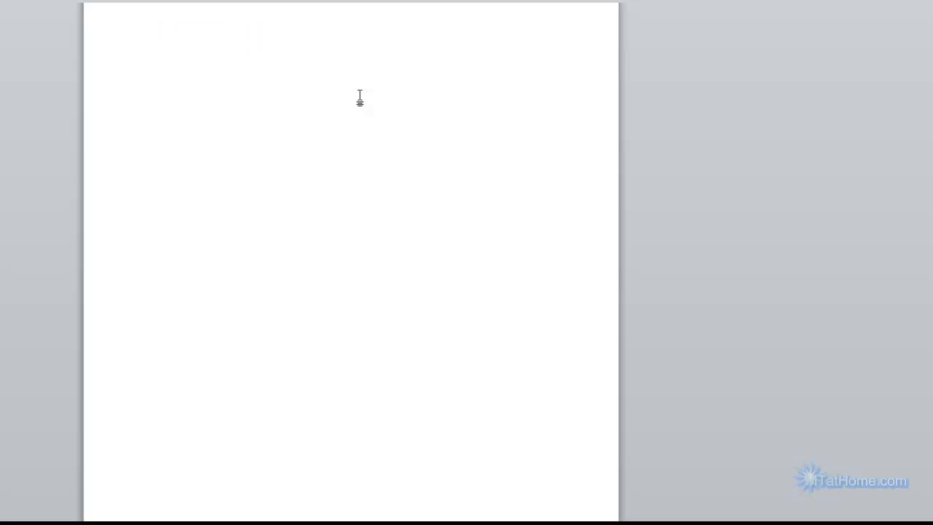
type("asap")
mouse_move(153, 25)
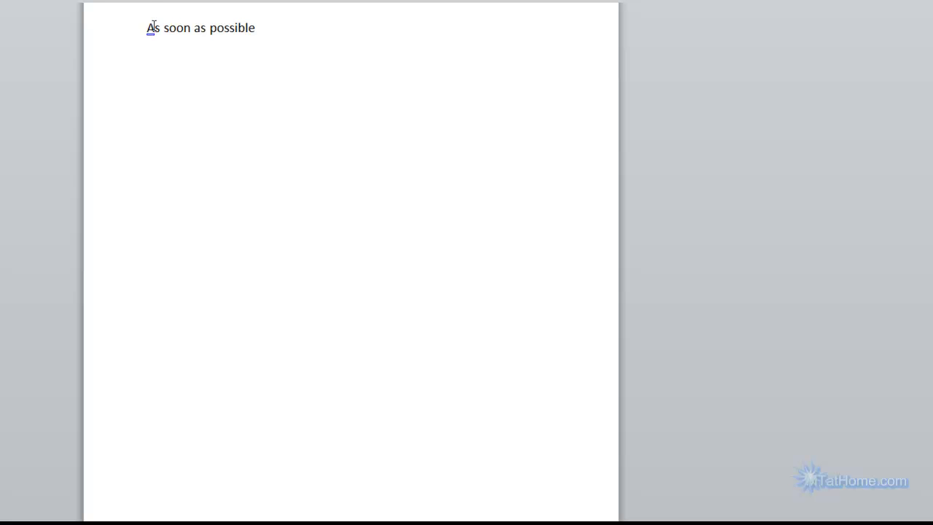
Replace the line with the sentence "Please contact us asap", letting the abbreviation expand, and end it with a period
left_click_drag(148, 27, 269, 34)
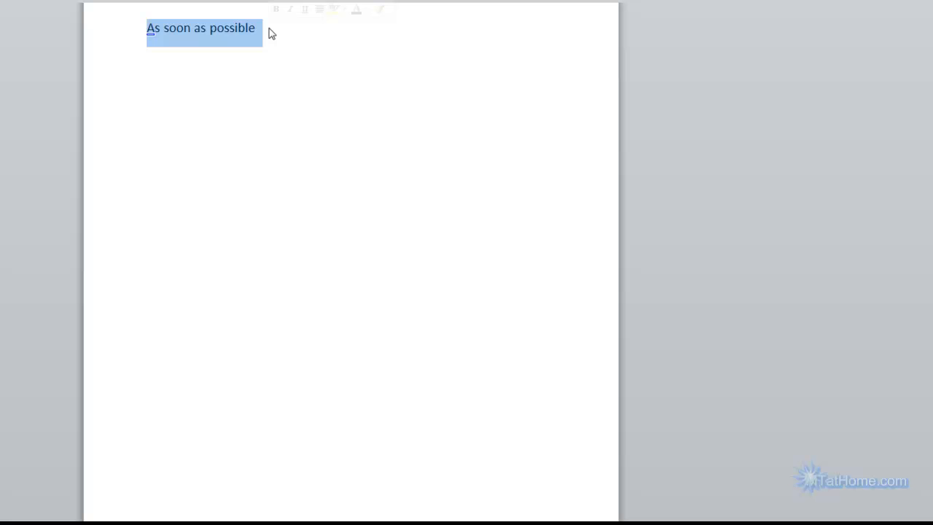
type("Please contact us asap")
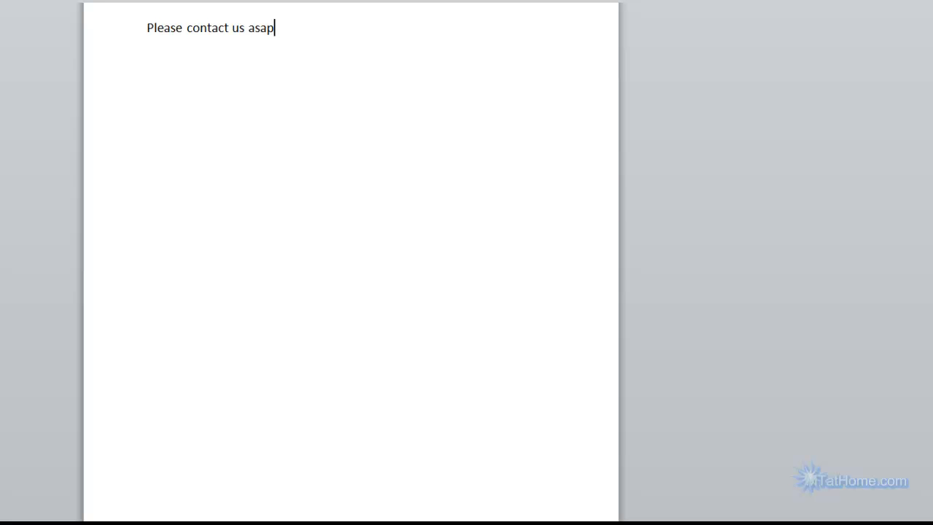
key("Return")
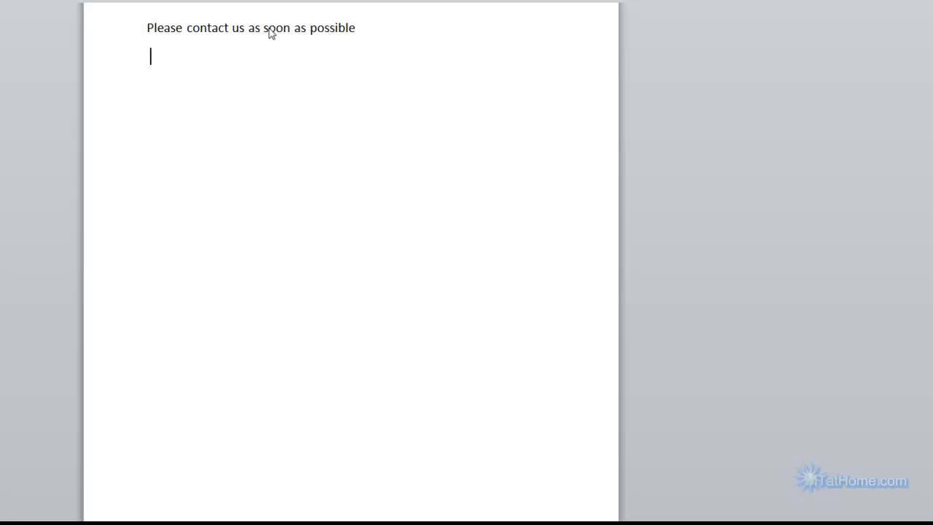
left_click(357, 28)
type(".")
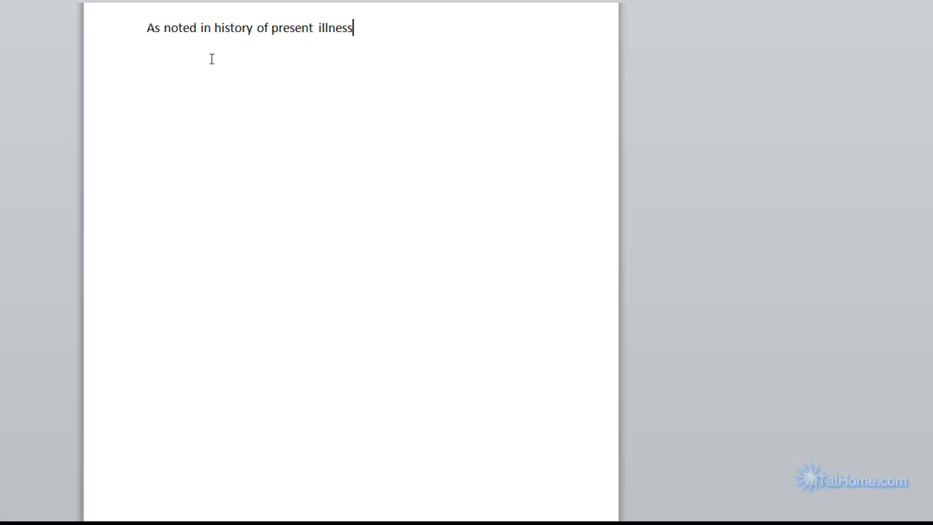
Create a formatted AutoCorrect entry that replaces "asn" with the line "As noted in history of present illness"
left_click(102, 43)
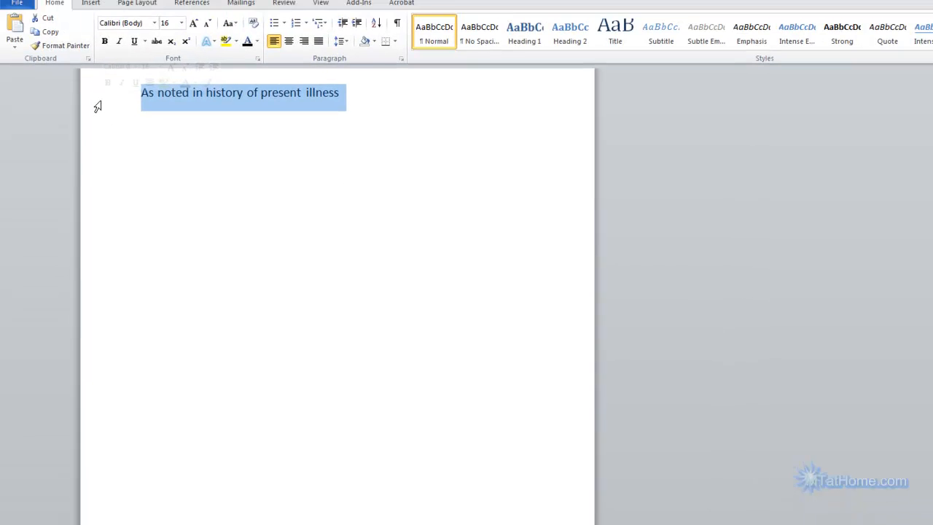
left_click(17, 28)
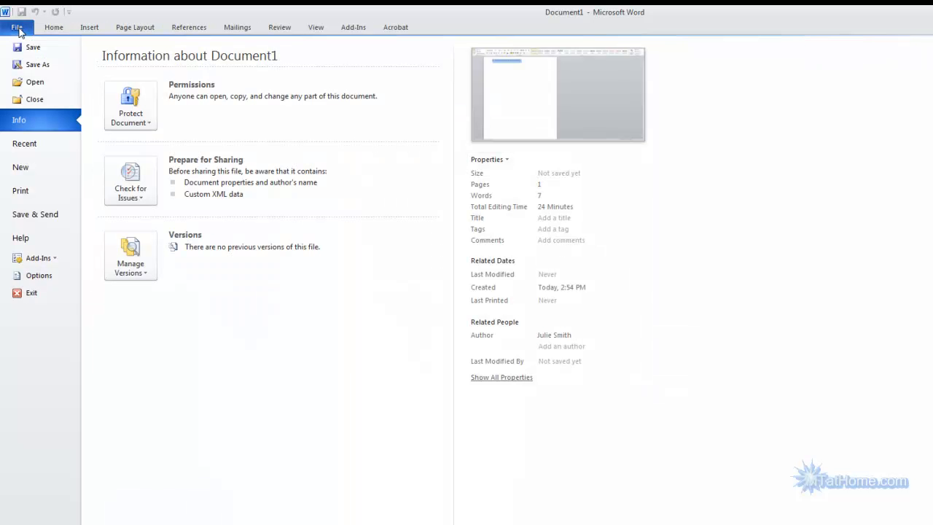
left_click(29, 275)
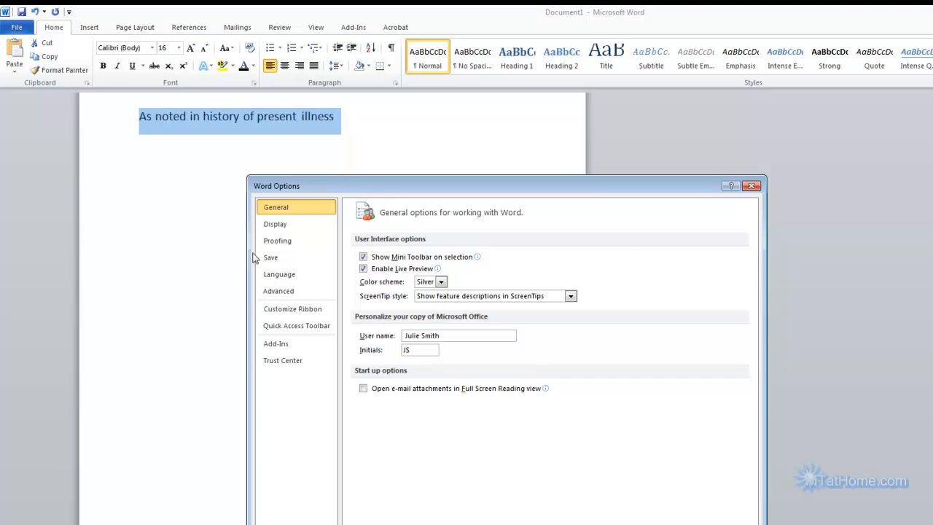
left_click(298, 246)
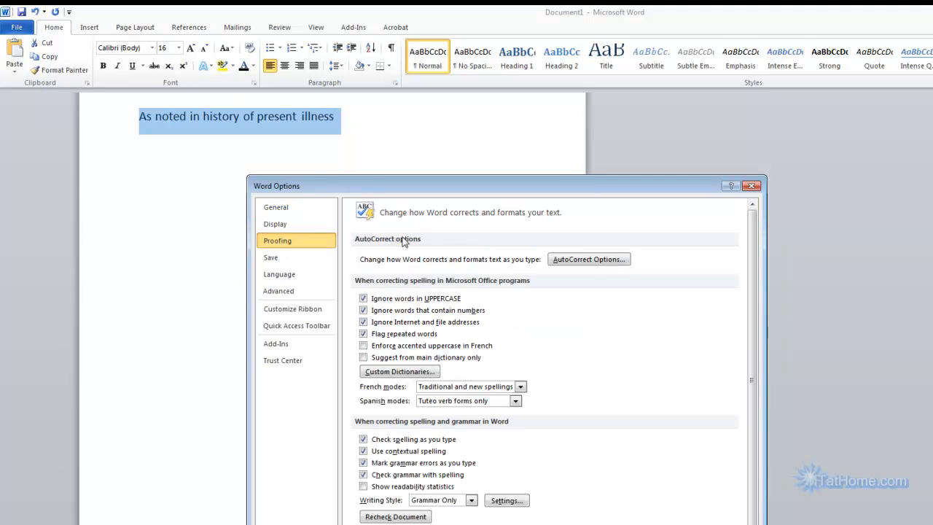
left_click(590, 259)
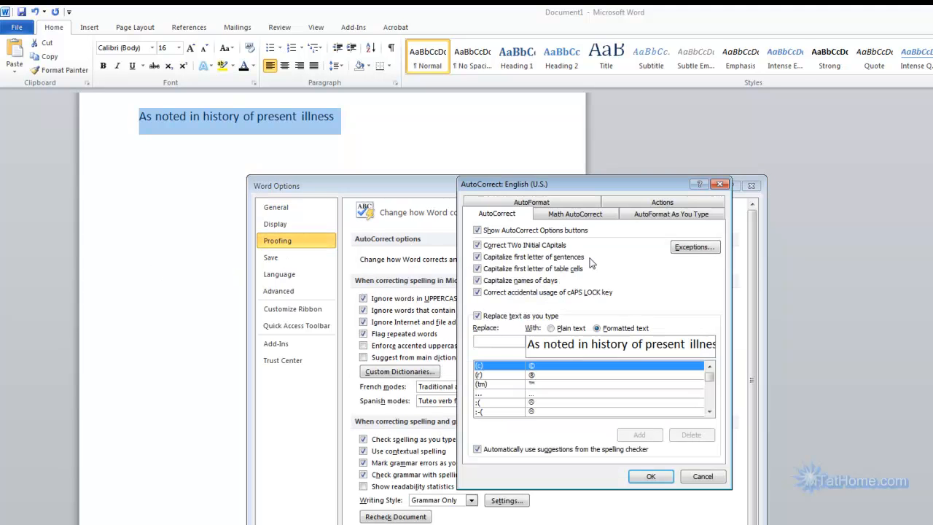
left_click(505, 338)
type("asno")
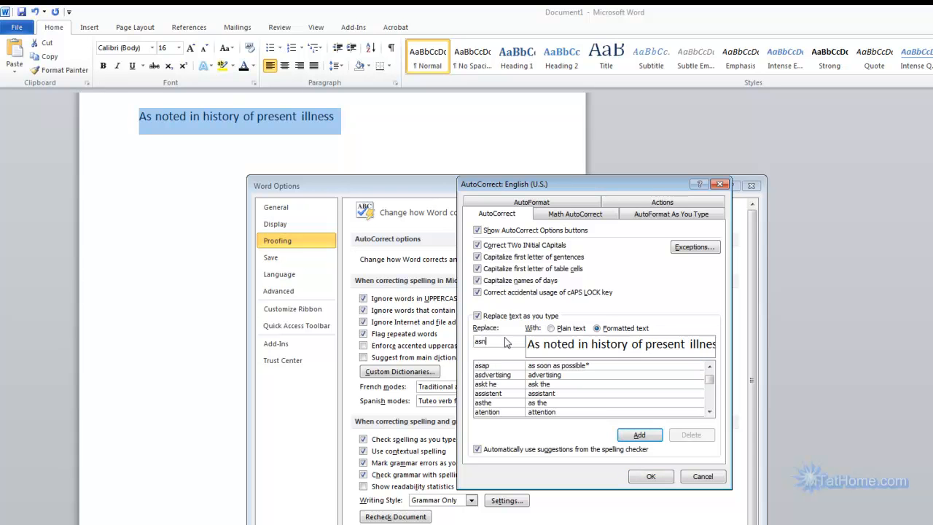
left_click(652, 477)
left_click(672, 524)
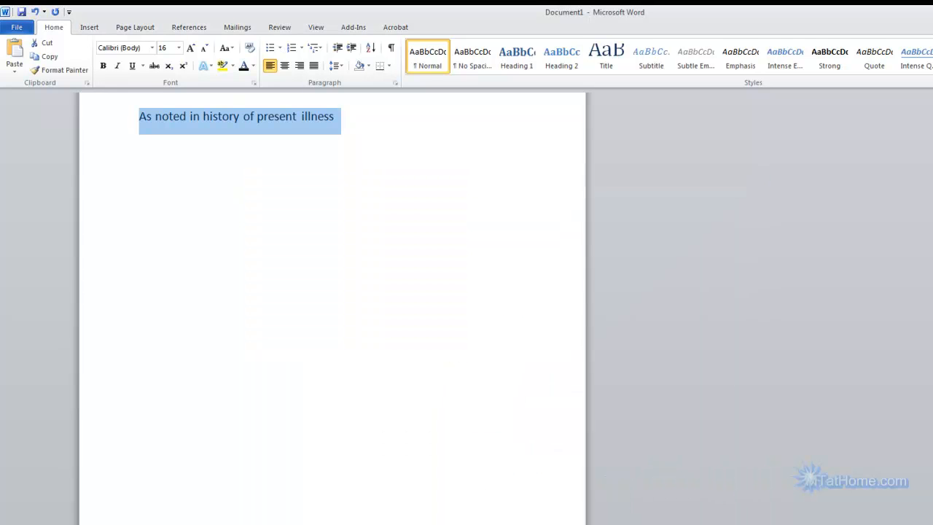
Delete the selected line and enter "As noted in history of present illness" again in the empty document
key("Delete")
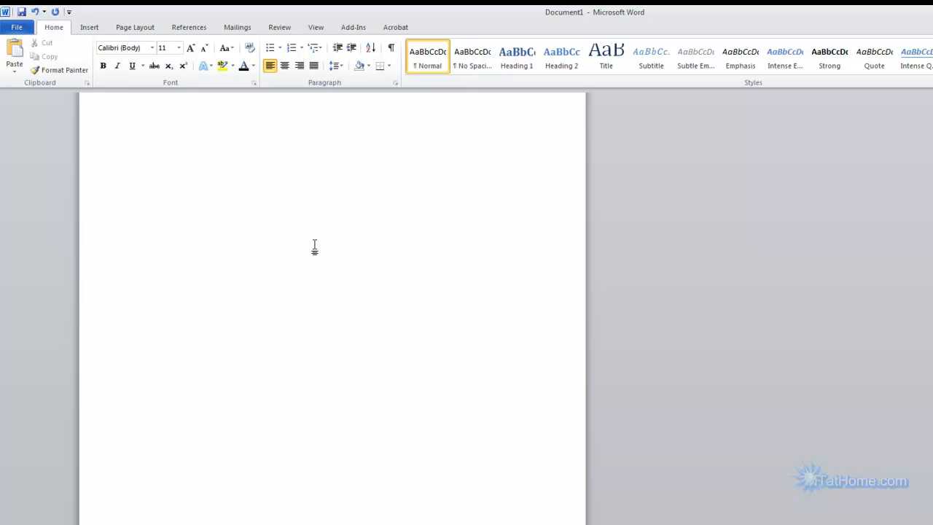
type("As noted in history of present illness")
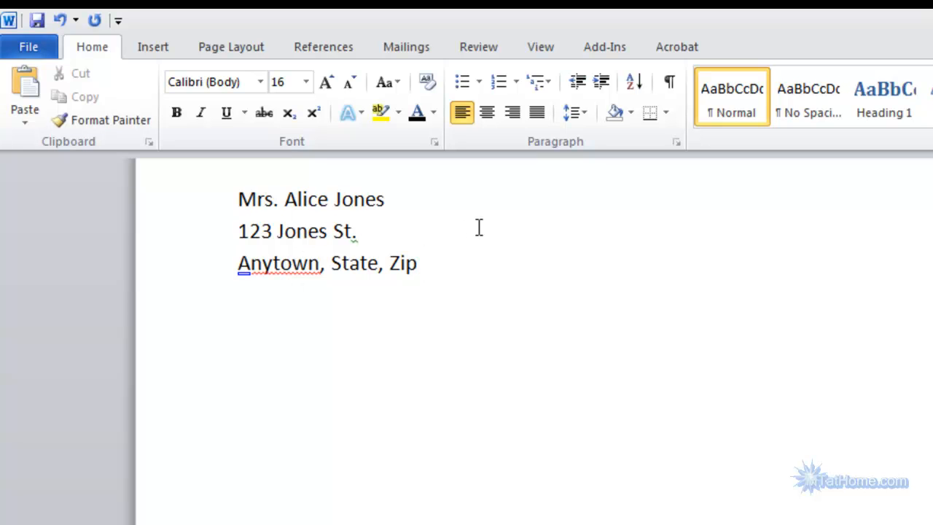
Create a formatted AutoCorrect entry that replaces "drajadd" with the three-line name and address block
left_click_drag(177, 212, 179, 274)
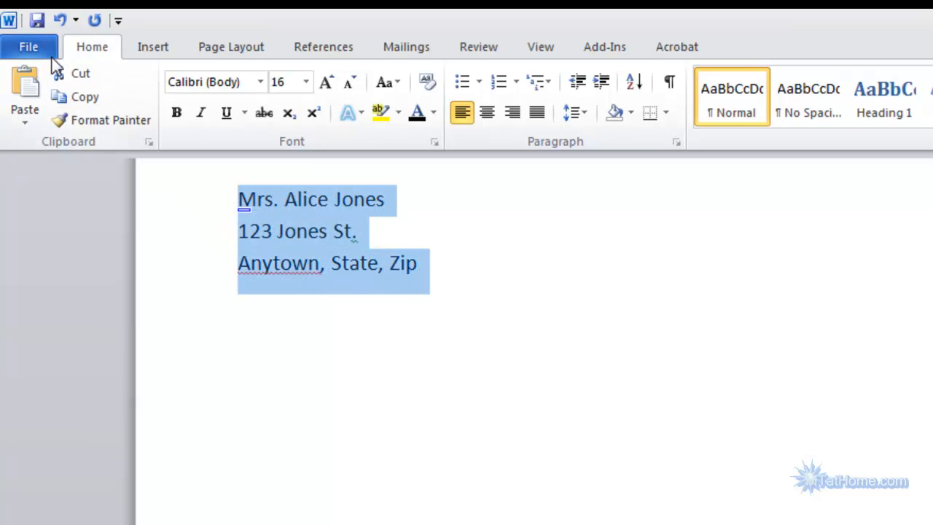
left_click(29, 48)
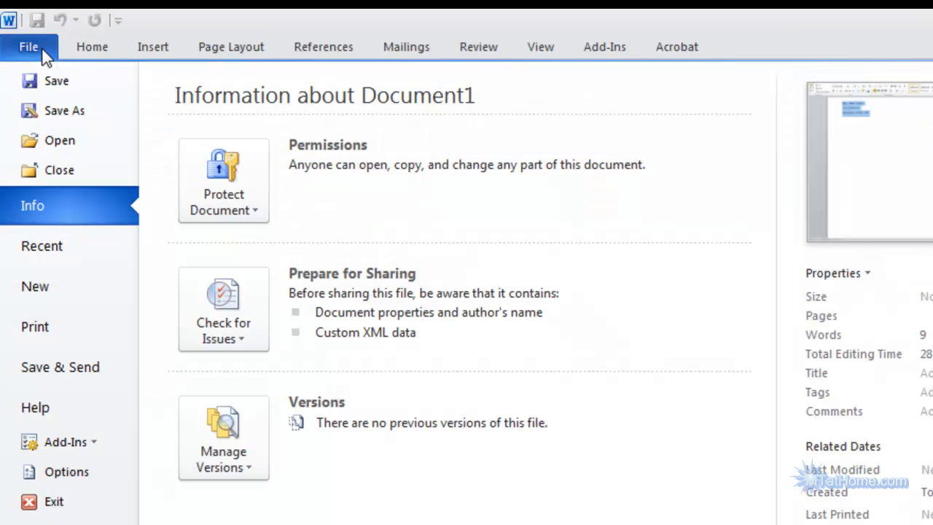
left_click(41, 472)
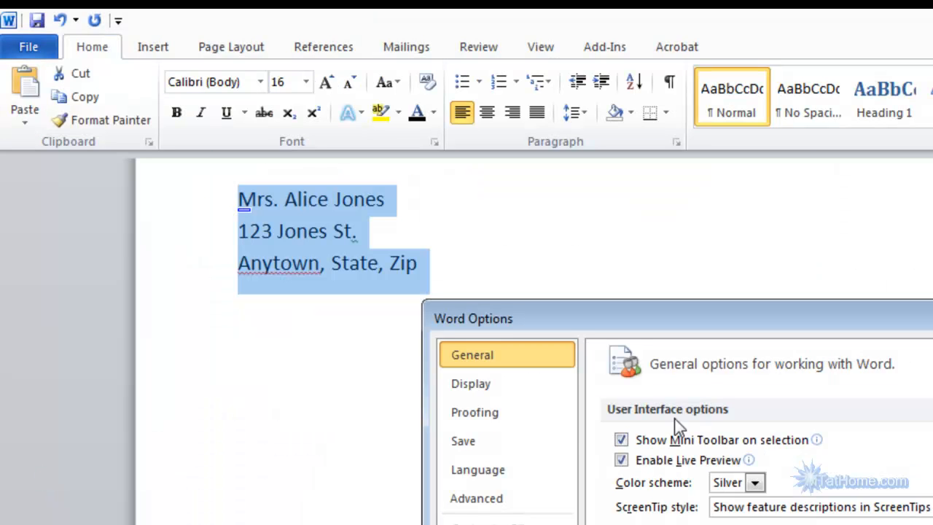
left_click(531, 420)
left_click(681, 190)
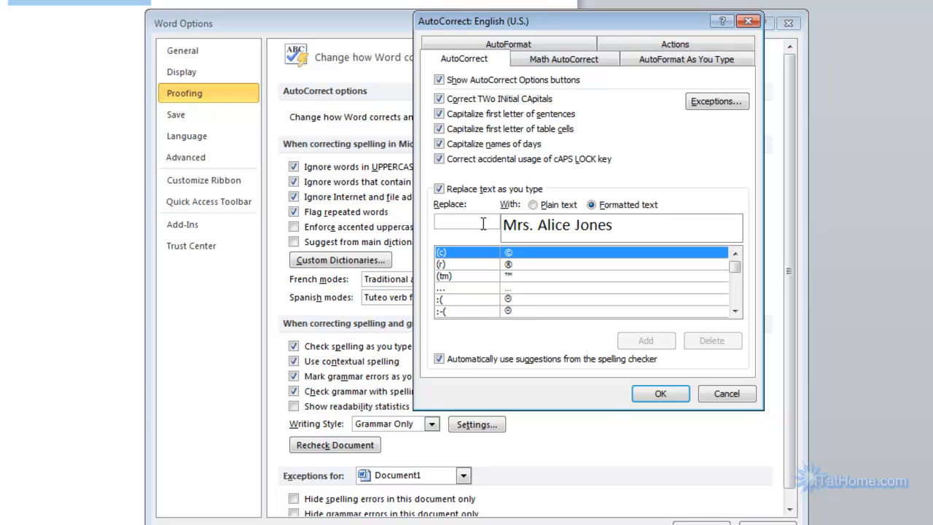
type("dr")
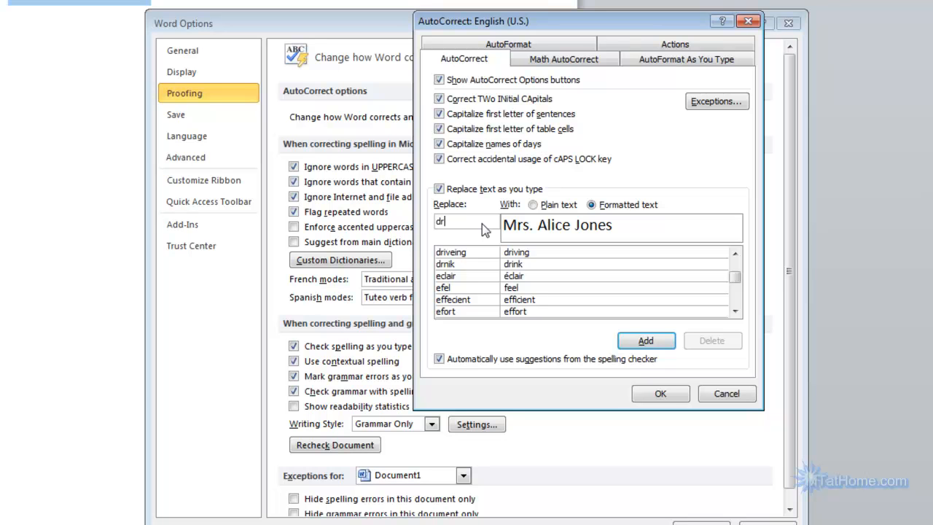
type("ajadd")
left_click(663, 391)
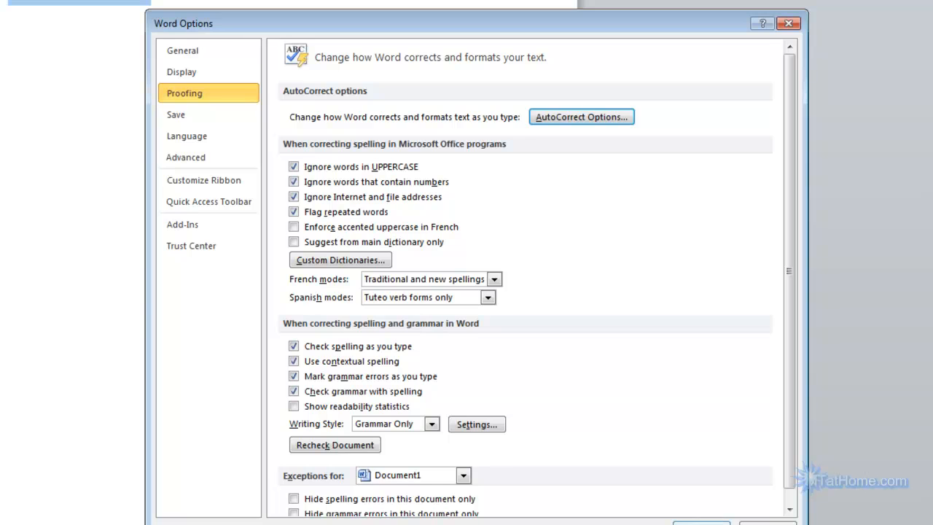
left_click(701, 523)
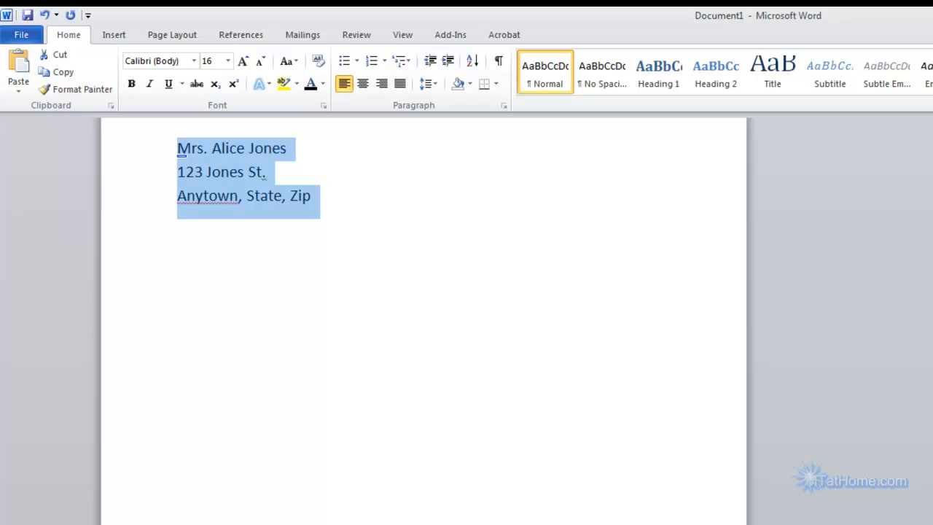
Delete the three-line address block and enter the abbreviation "drajadd" in the empty document to expand it
left_click(490, 354)
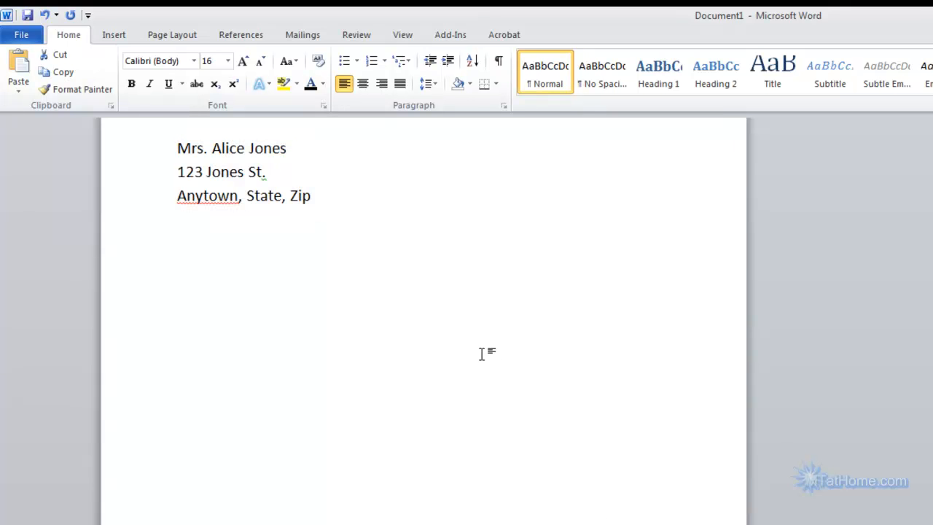
left_click_drag(109, 159, 110, 246)
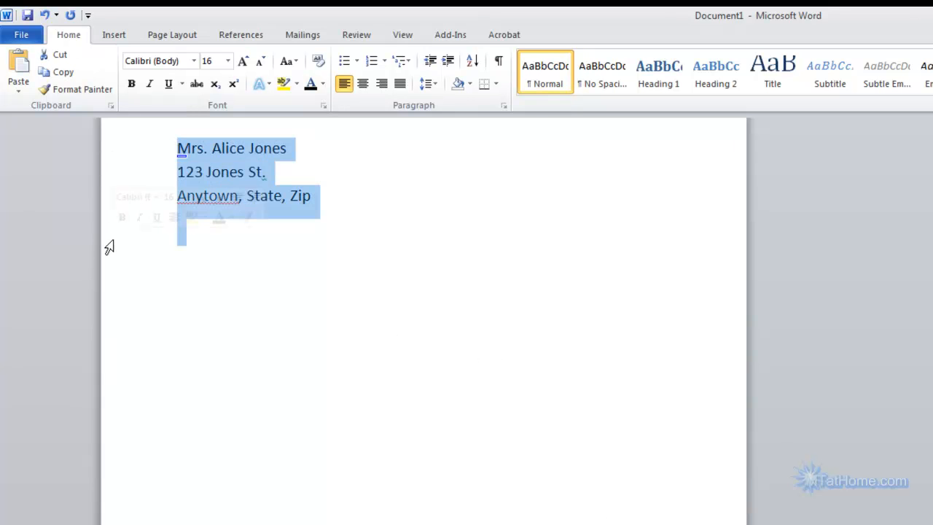
key("Delete")
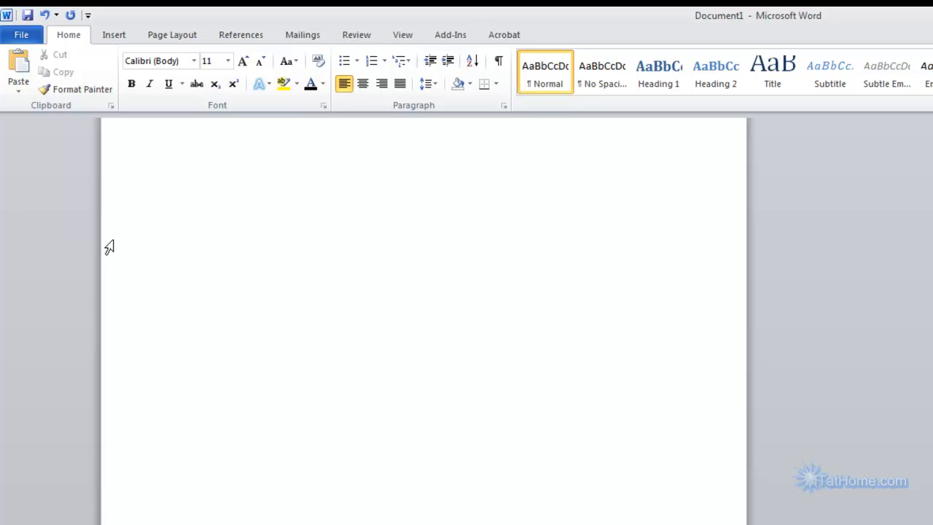
type("drajadd")
key("F3")
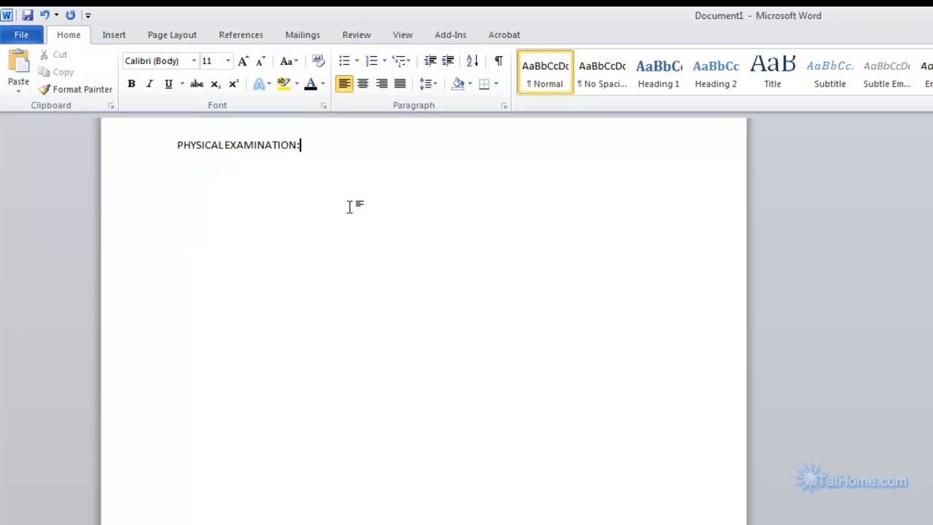
Finish the heading "PHYSICAL EXAMINATION:" with its colon and set the whole line's font size to 18
type(":")
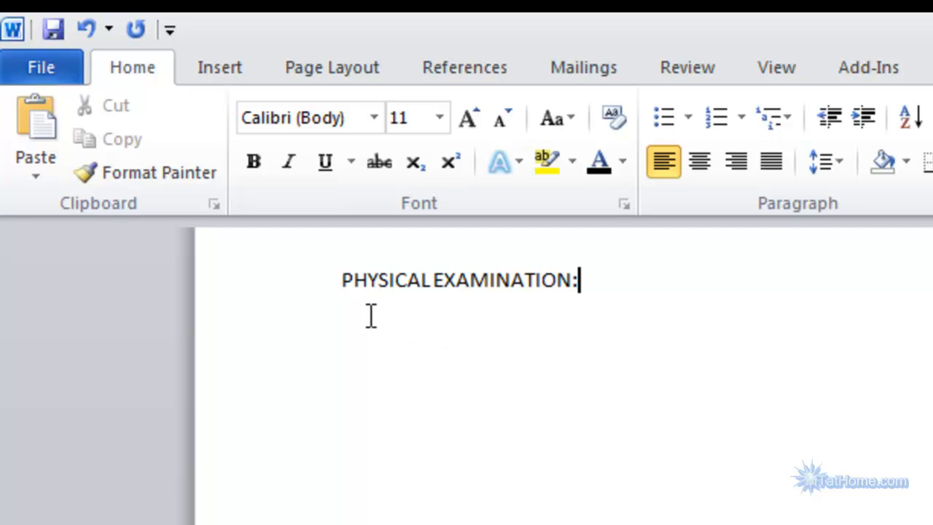
left_click(260, 285)
left_click(439, 117)
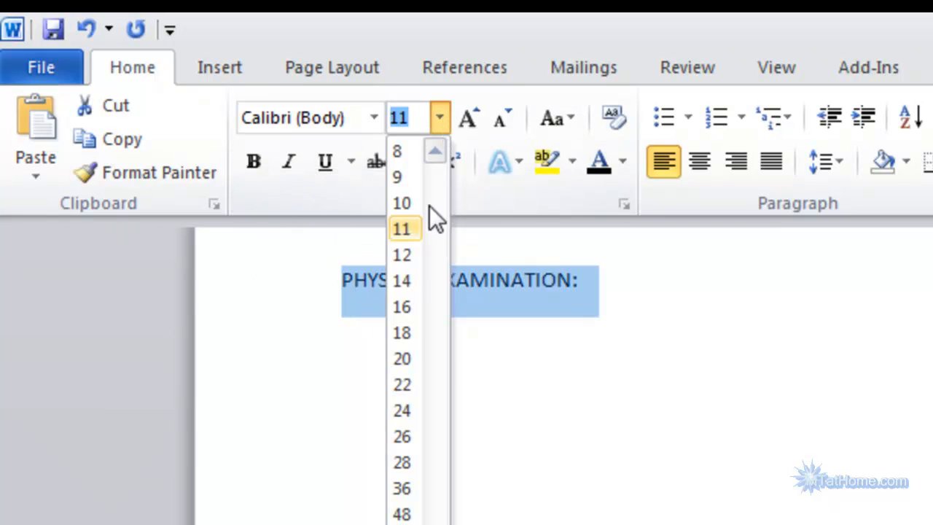
left_click(406, 330)
left_click(682, 432)
left_click(820, 310)
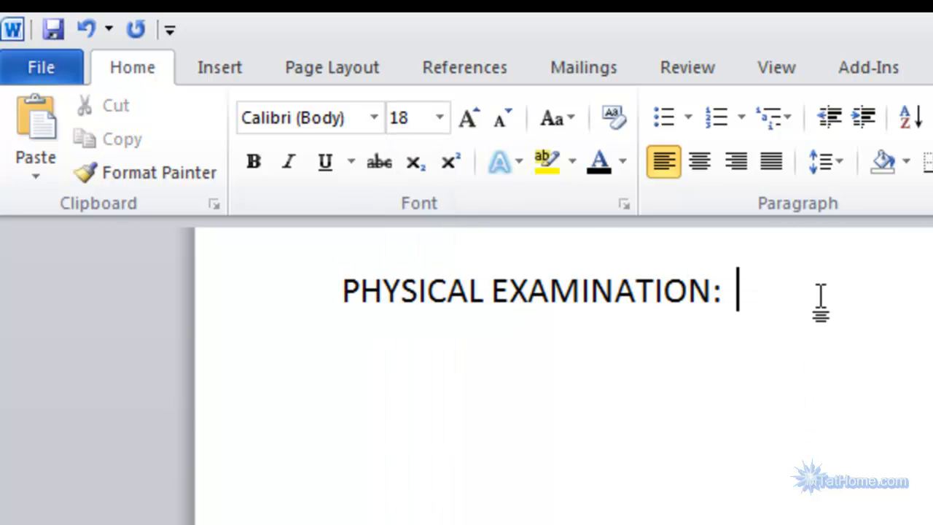
Create a formatted AutoCorrect entry that replaces "pex" with the 18-point heading "PHYSICAL EXAMINATION:"
left_click(262, 320)
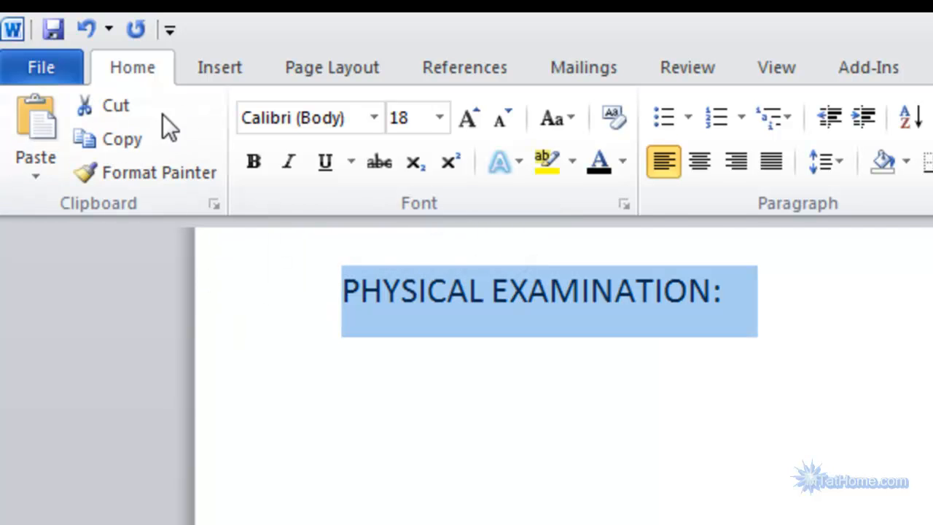
left_click(58, 68)
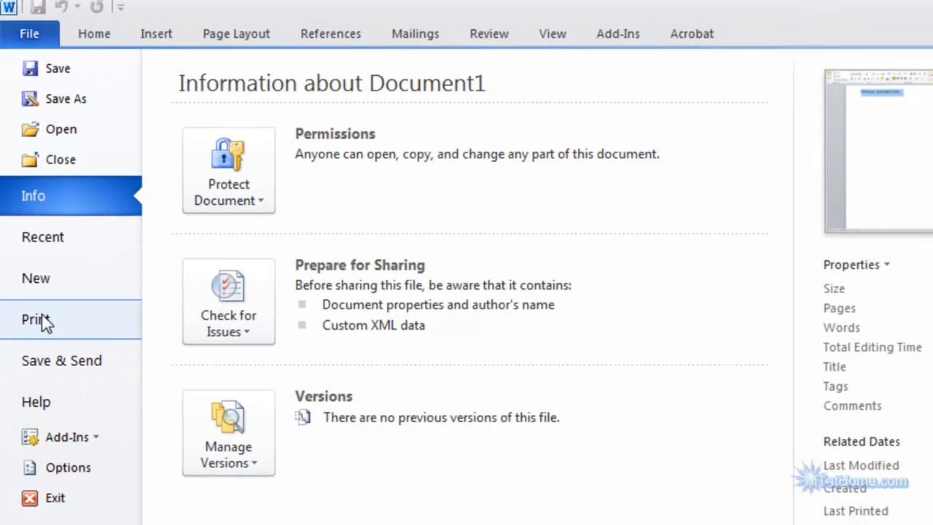
left_click(45, 472)
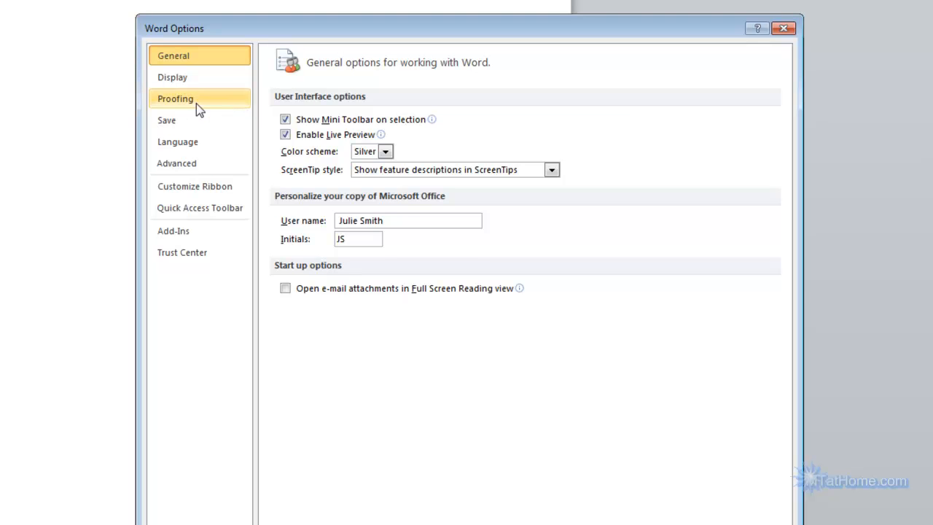
left_click(315, 220)
left_click(592, 124)
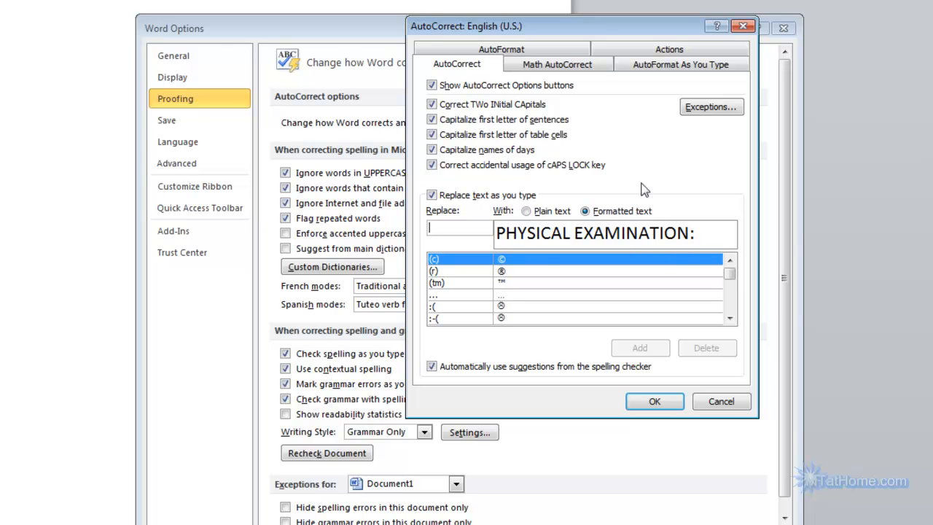
type("pex")
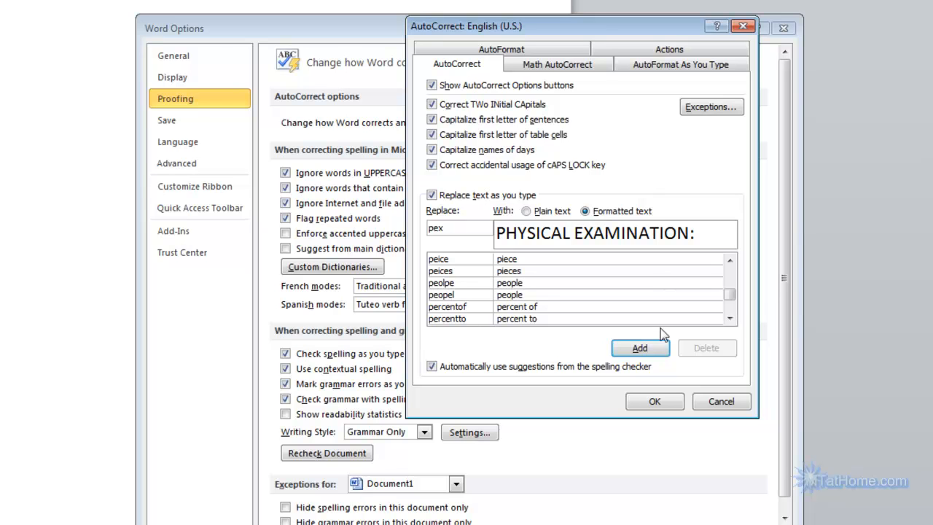
left_click(641, 348)
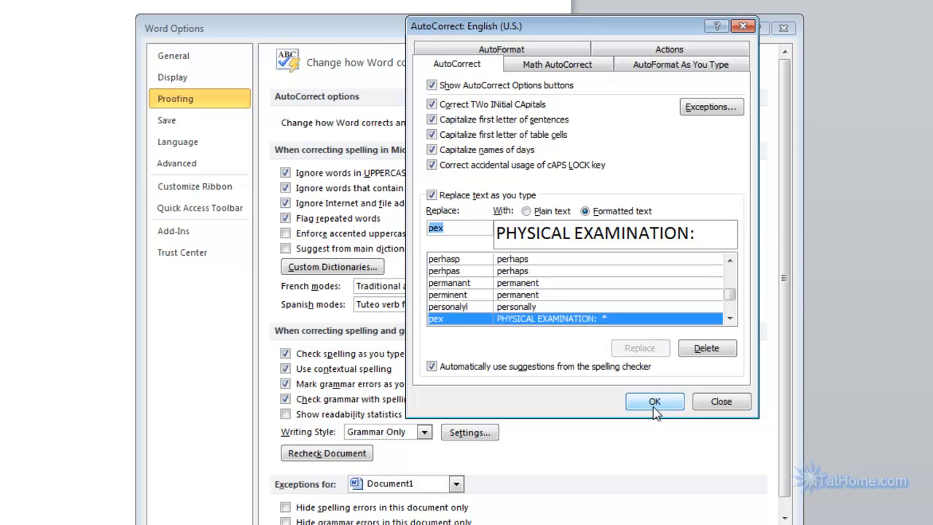
left_click(653, 402)
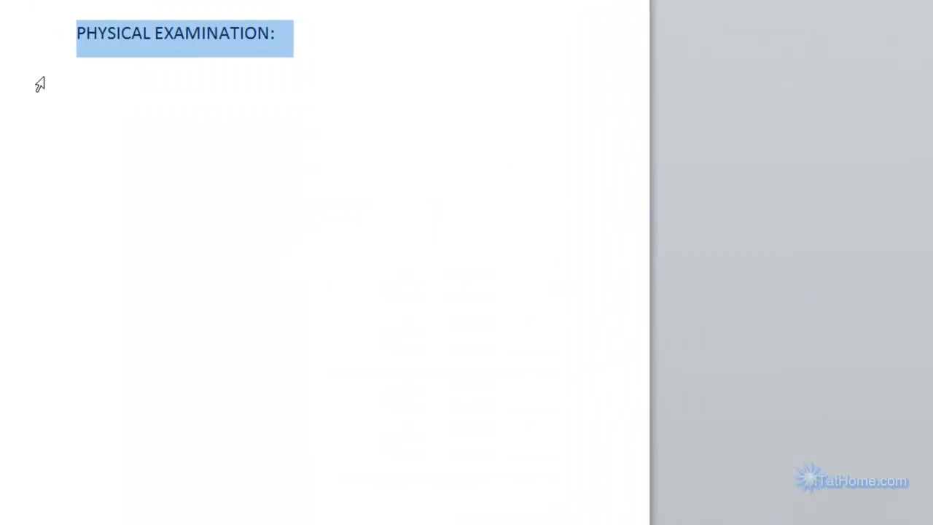
Delete the heading and enter its abbreviation "pex" in the empty document so it expands to "PHYSICAL EXAMINATION:"
key("Delete")
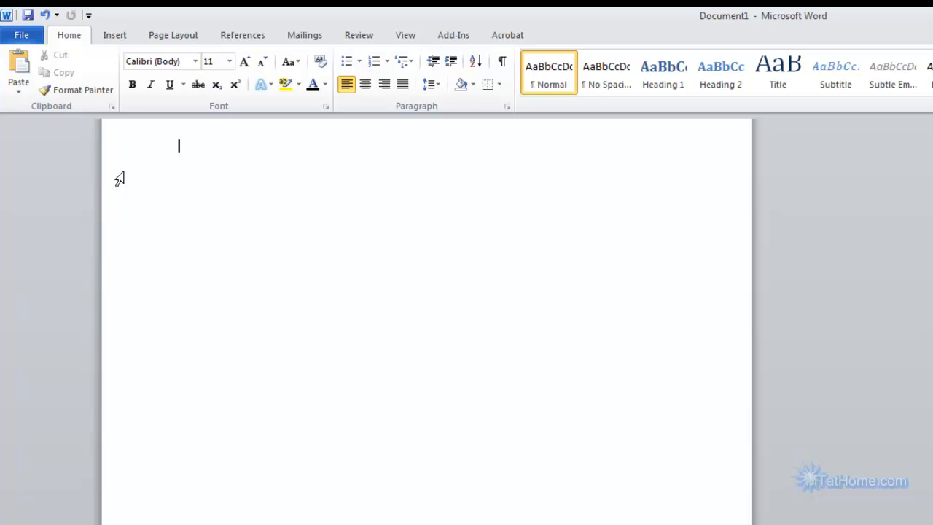
type("pes")
key("Return")
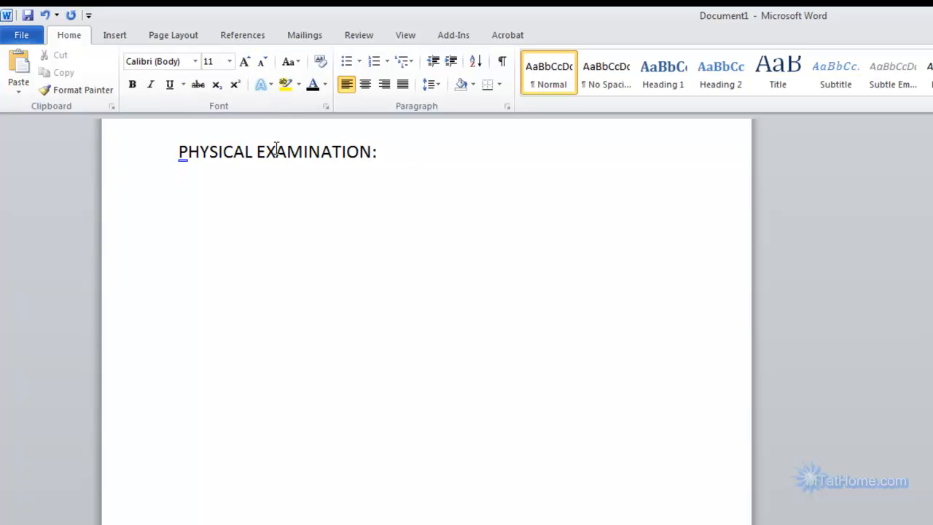
left_click_drag(178, 151, 371, 153)
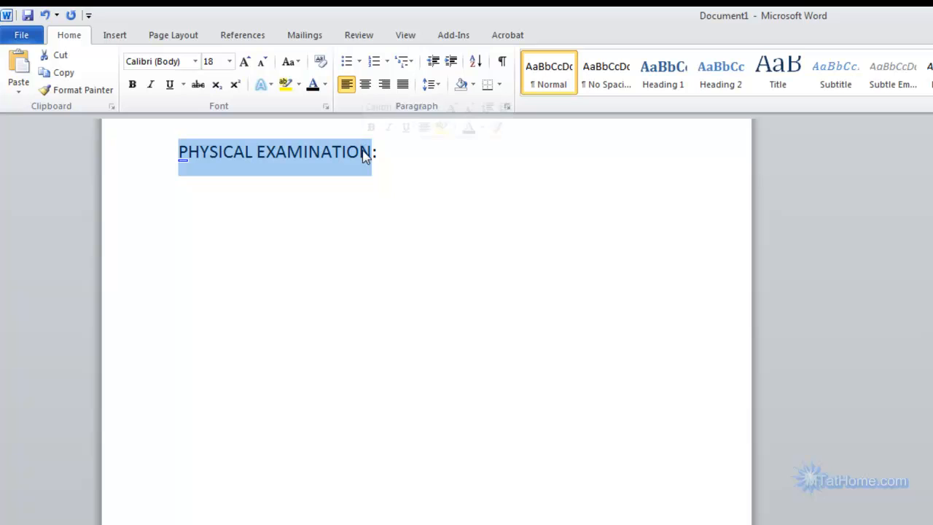
mouse_move(402, 143)
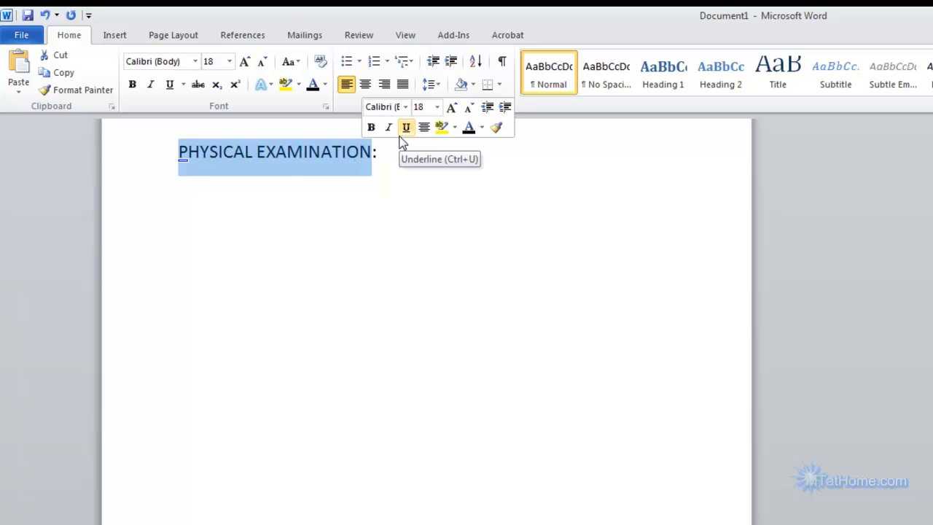
left_click(381, 169)
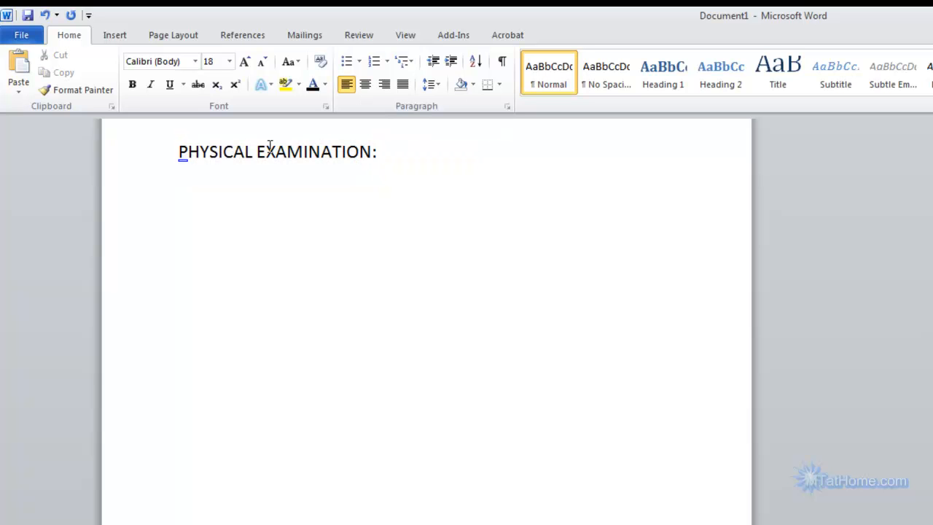
left_click(200, 150)
left_click(136, 165)
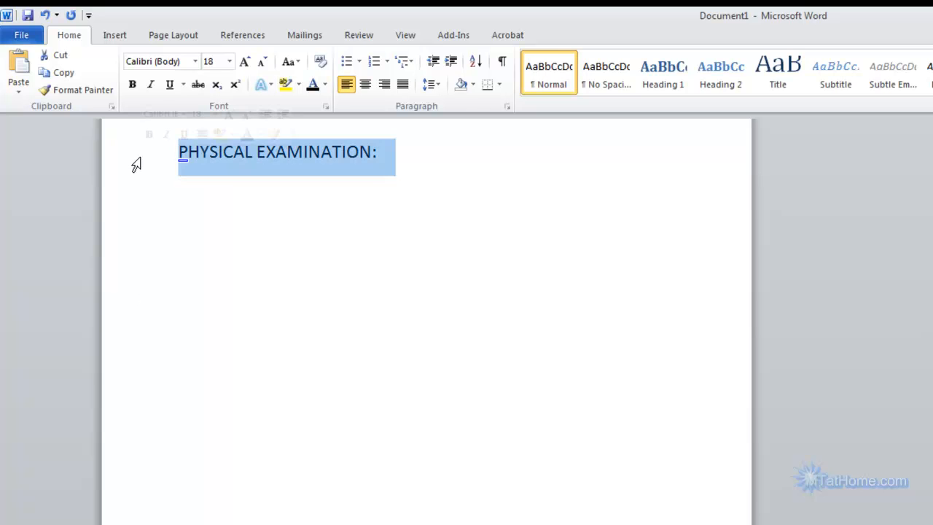
key("Down")
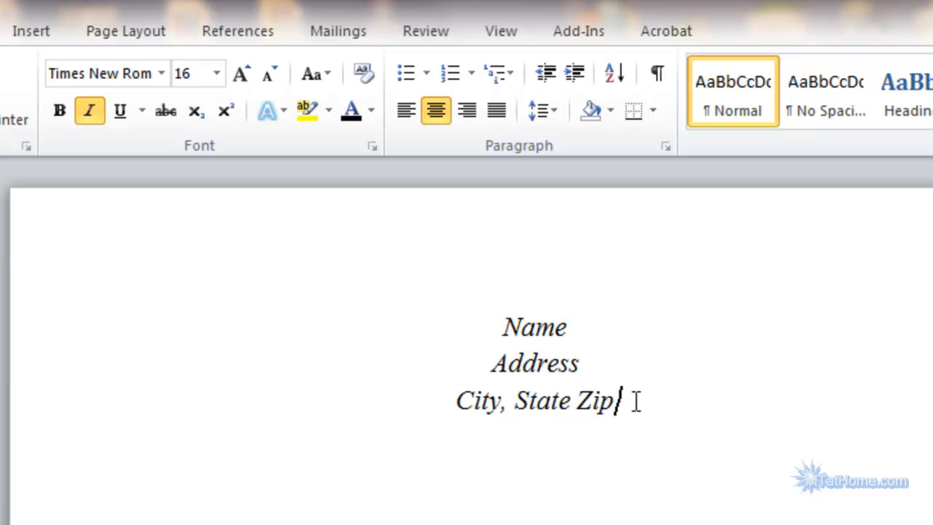
Create a formatted AutoCorrect entry that replaces "nadd" with the centered italic block "Name", "Address", "City, State Zip"
left_click(432, 328)
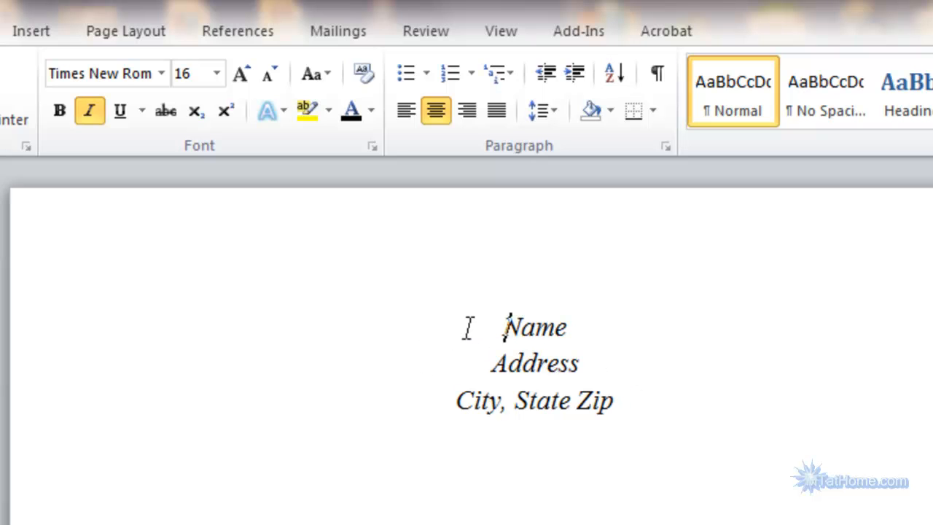
left_click_drag(433, 328, 663, 396)
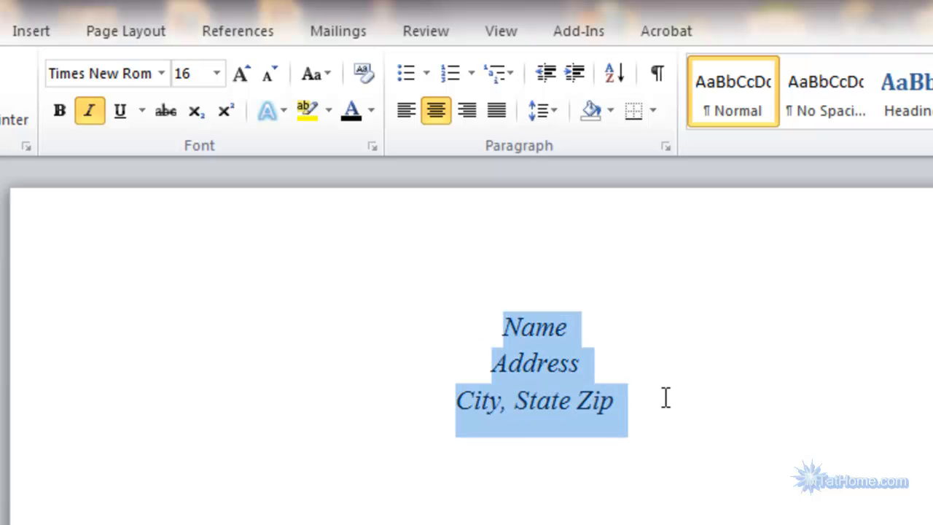
left_click(338, 357)
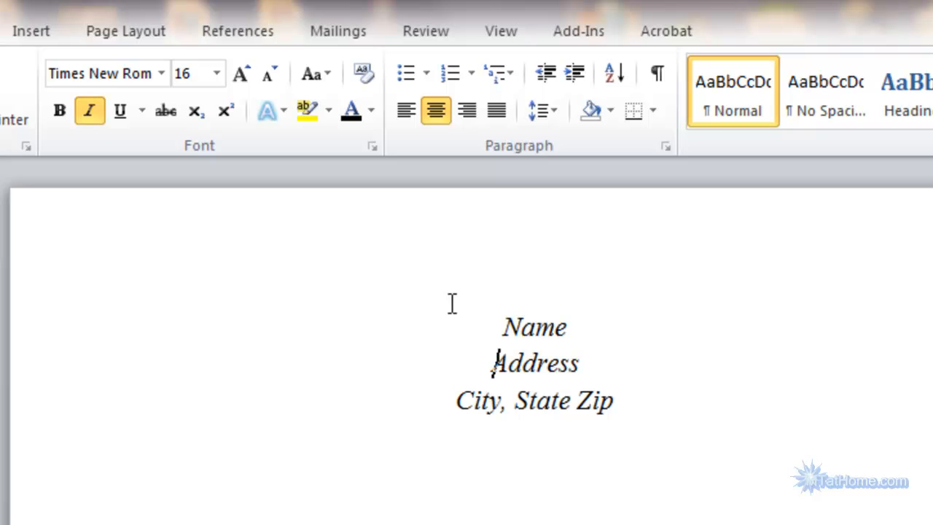
left_click_drag(504, 325, 681, 415)
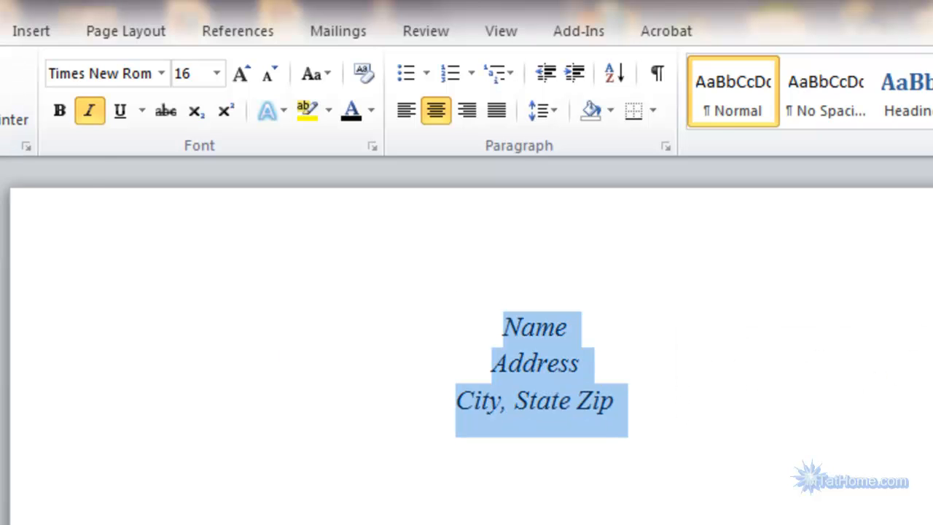
left_click(6, 23)
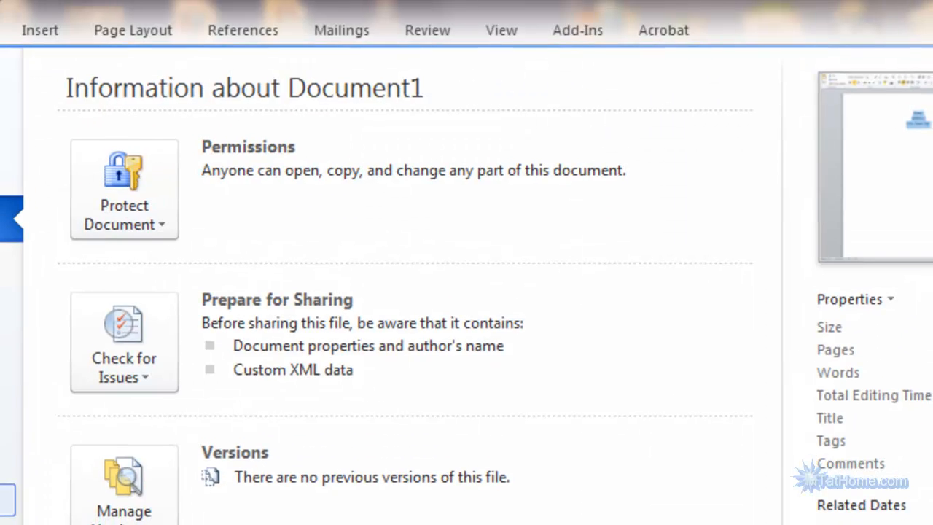
left_click(23, 456)
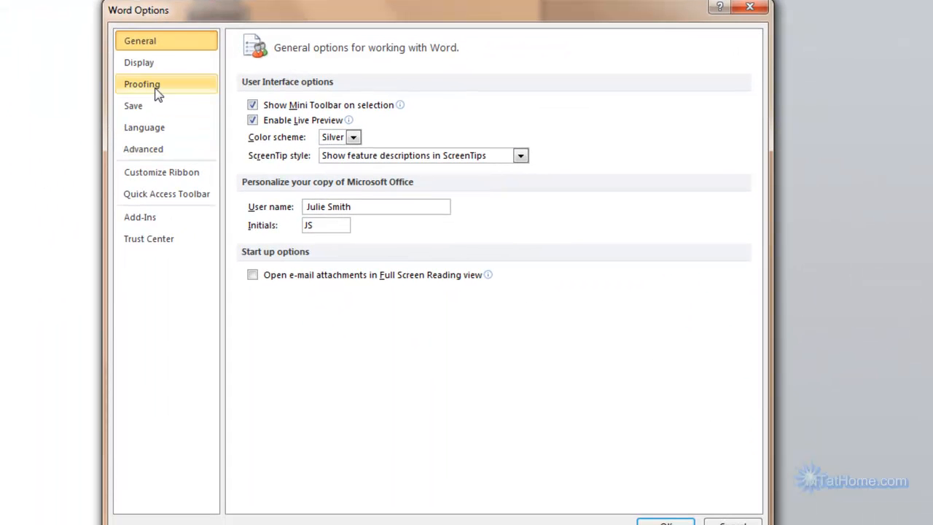
left_click(160, 85)
left_click(553, 112)
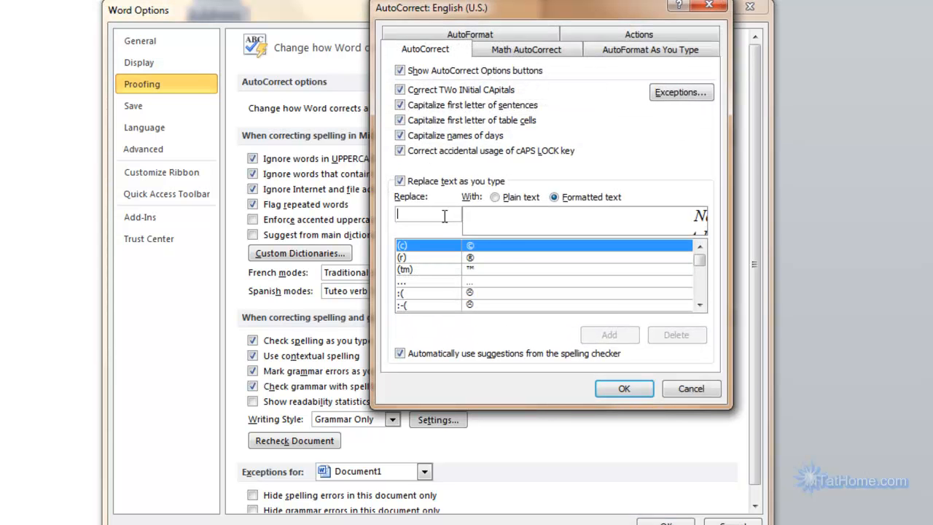
type("n")
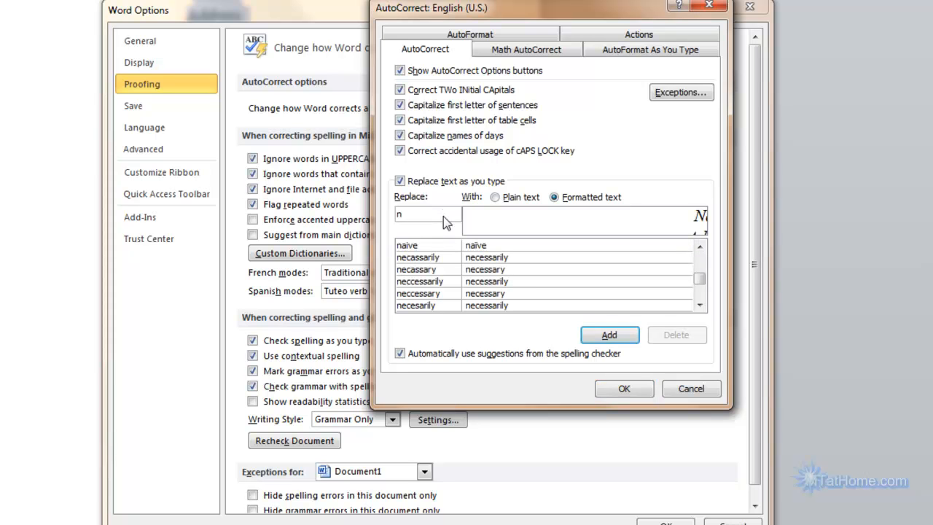
type("add")
left_click(623, 337)
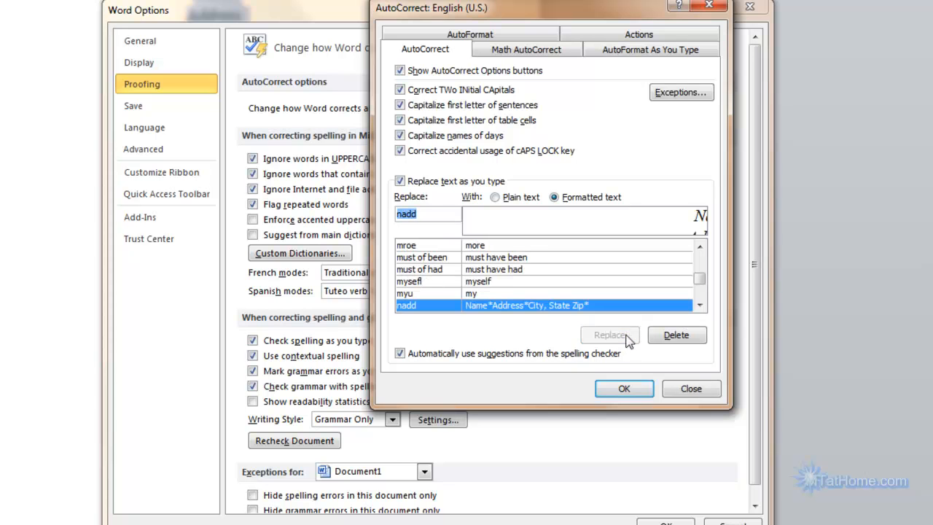
left_click(623, 388)
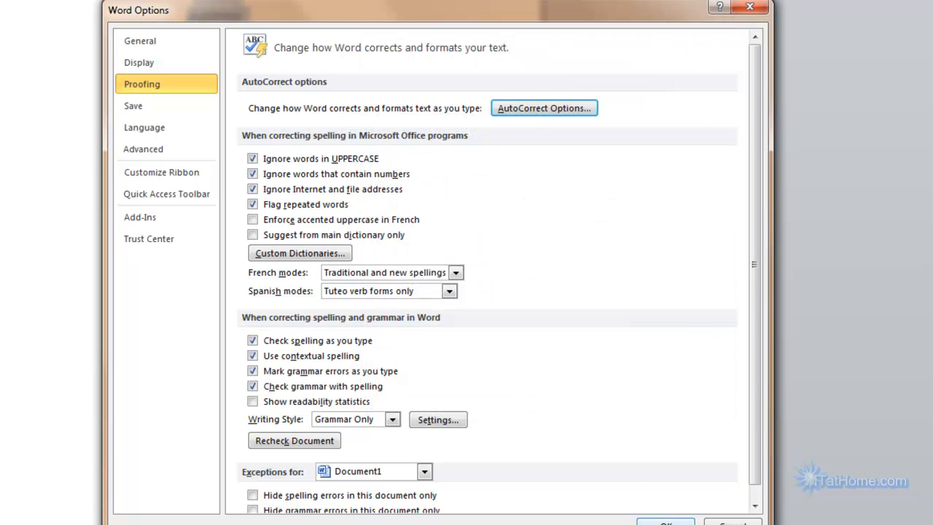
left_click(665, 520)
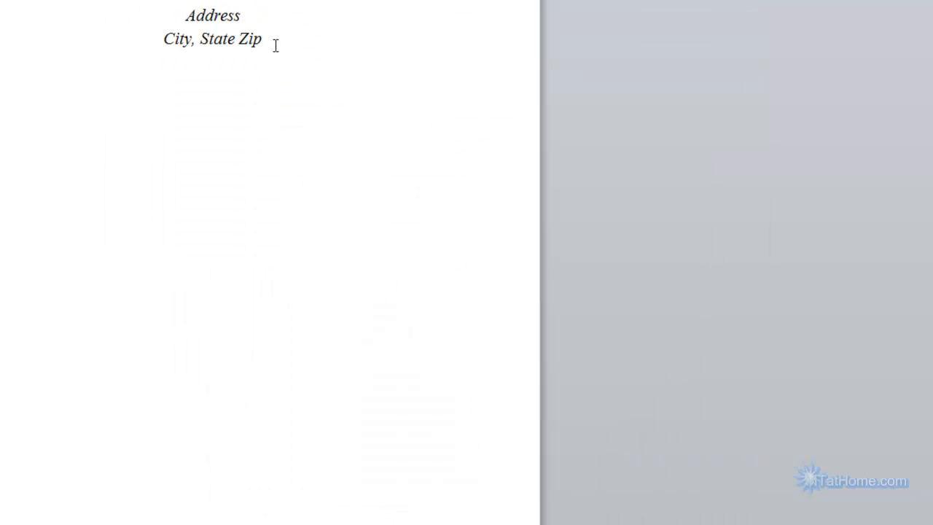
Delete the centered address block and enter the abbreviation "nadd" in the empty document to expand it
left_click_drag(275, 46, 190, 1)
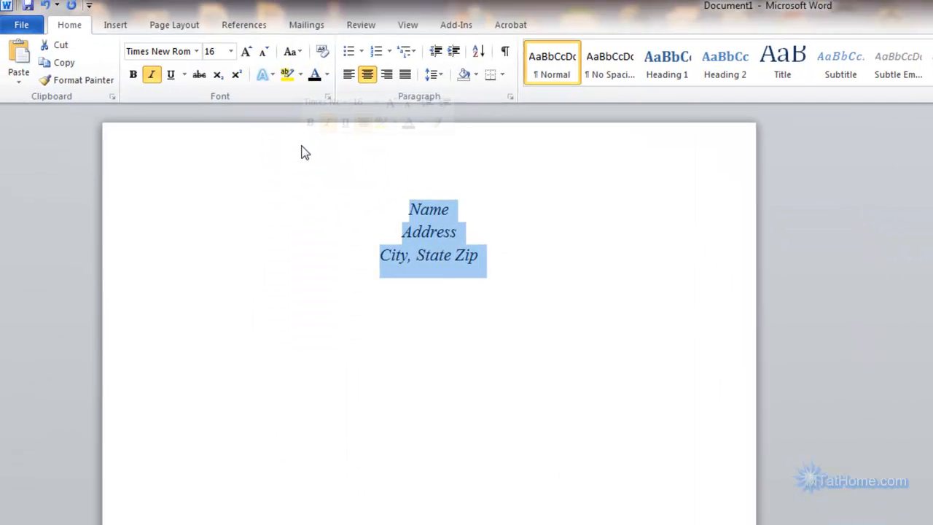
key("Delete")
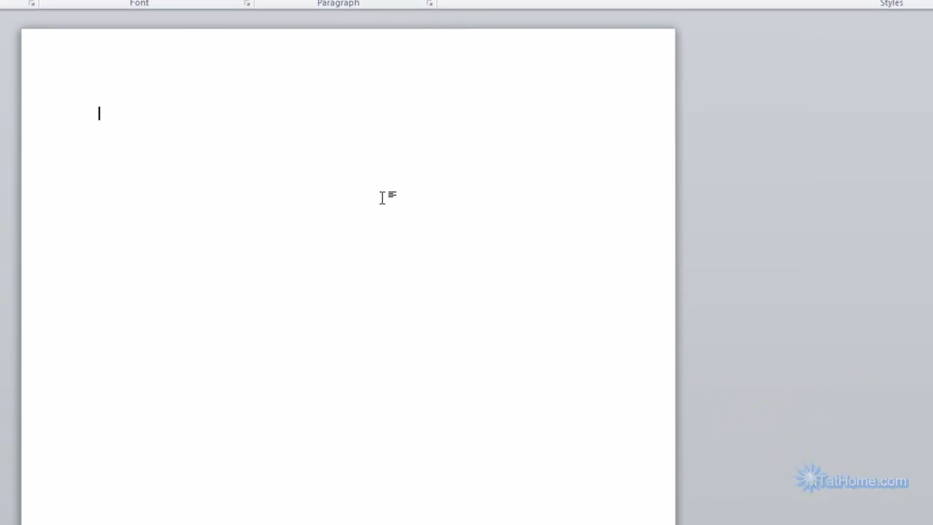
type("nadd")
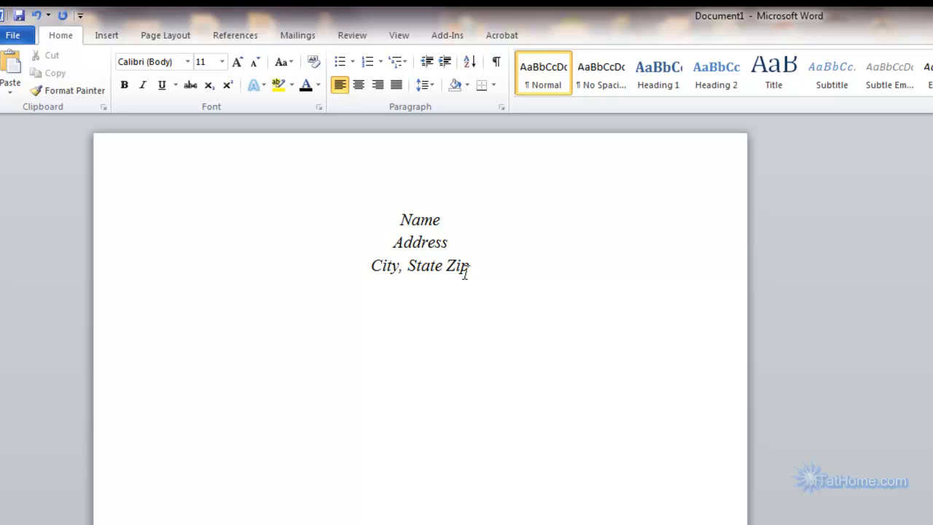
Open the AutoCorrect options from Word's proofing settings
left_click(465, 271)
left_click(13, 37)
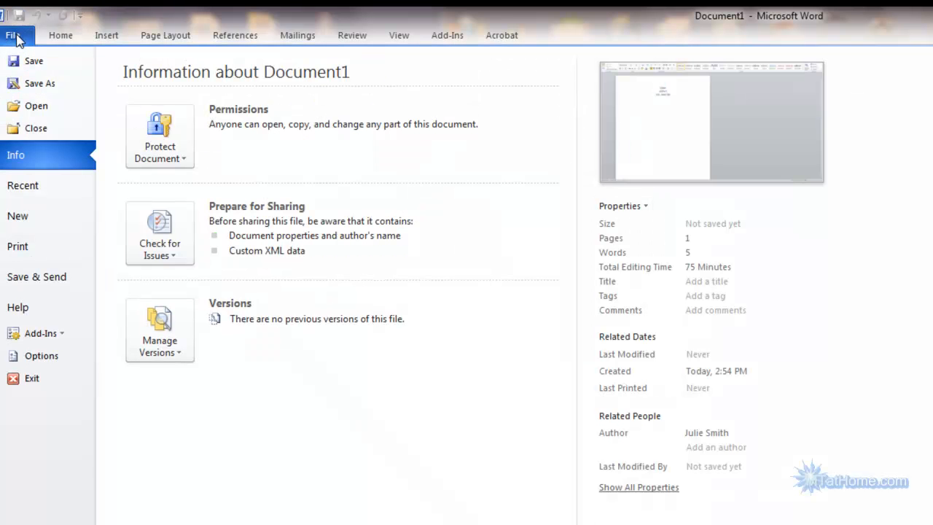
left_click(13, 361)
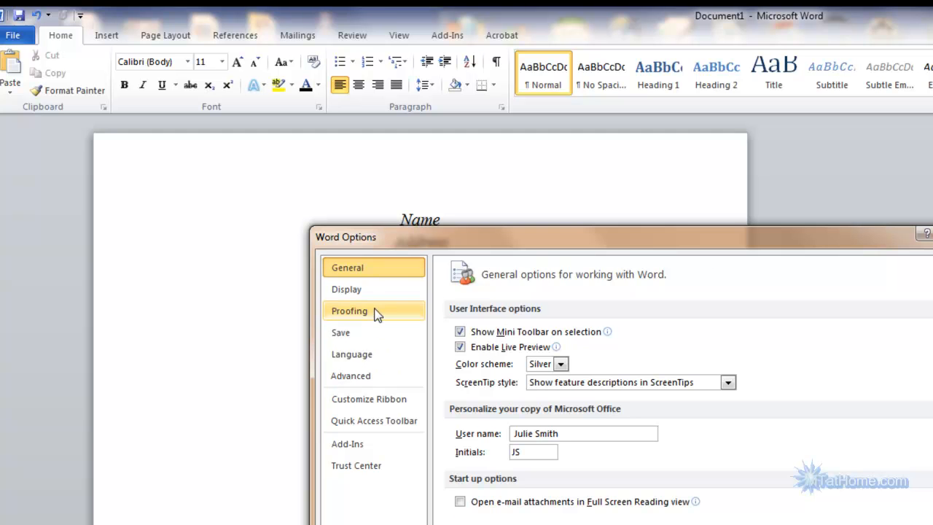
left_click(377, 312)
left_click(744, 335)
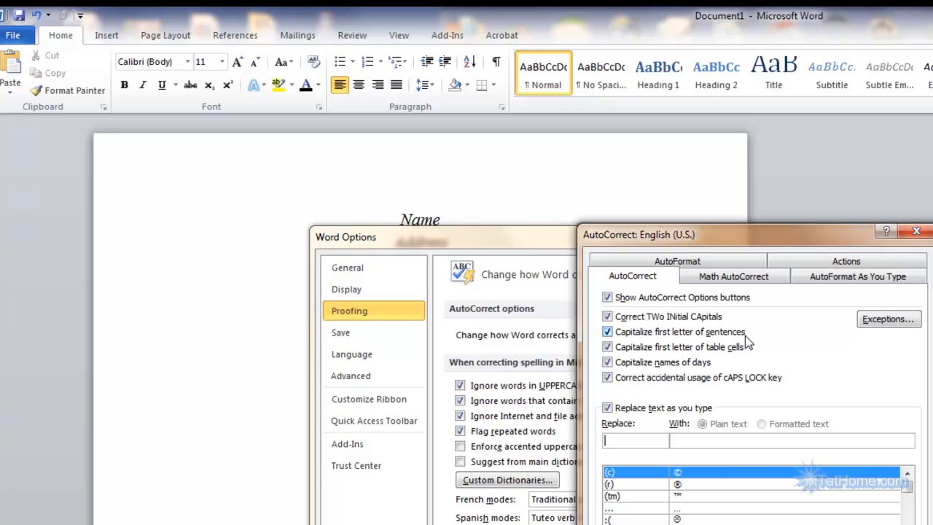
Find the "nadd" entry in the AutoCorrect replacement list, delete it and confirm the AutoCorrect settings
scroll(758, 492, "down", 2)
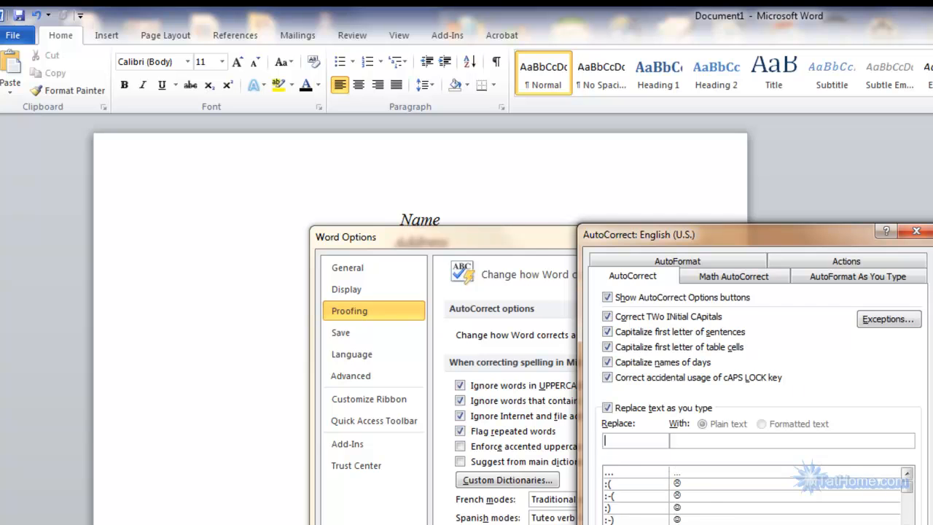
scroll(758, 492, "down", 4)
scroll(754, 495, "down", 7)
scroll(757, 495, "down", 15)
scroll(754, 496, "down", 15)
scroll(754, 496, "down", 5)
left_click_drag(908, 494, 909, 508)
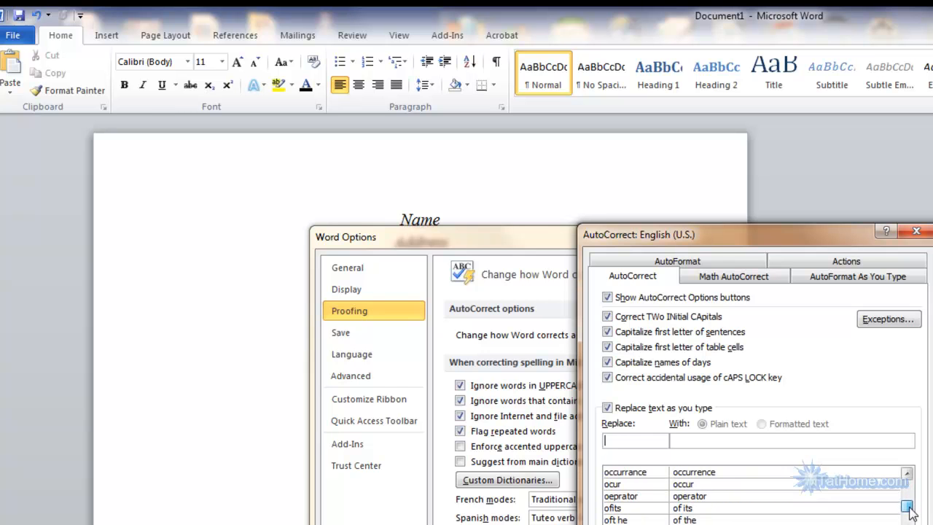
left_click(907, 474)
left_click(907, 473)
left_click(907, 474)
left_click(907, 474)
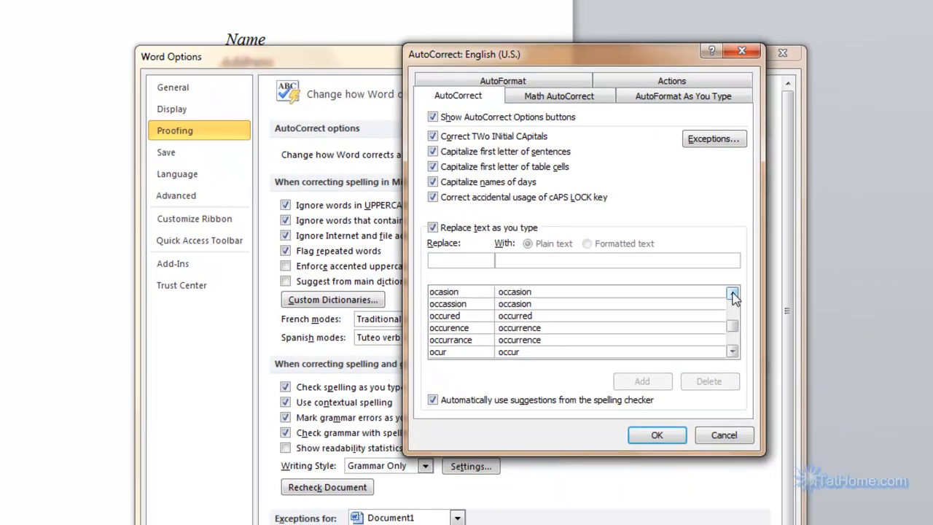
left_click(732, 293)
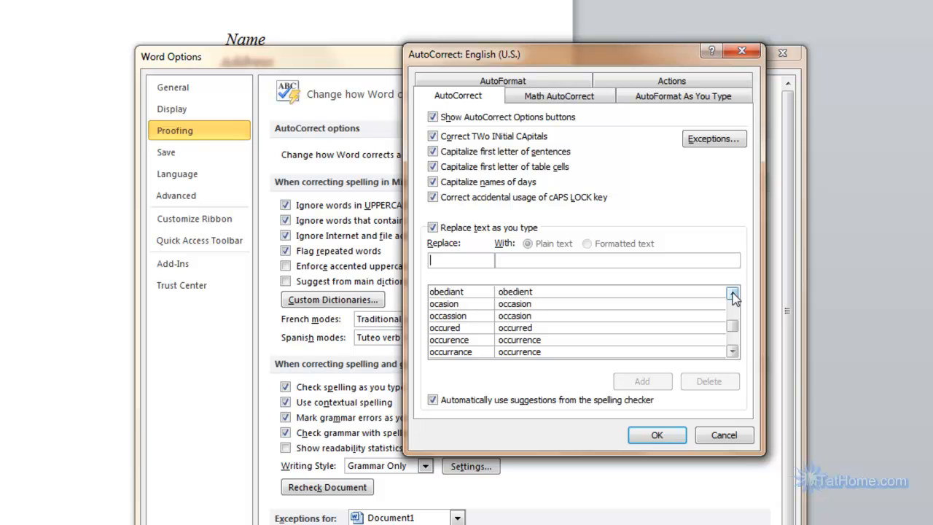
left_click(732, 294)
left_click(733, 293)
left_click(732, 294)
left_click(732, 294)
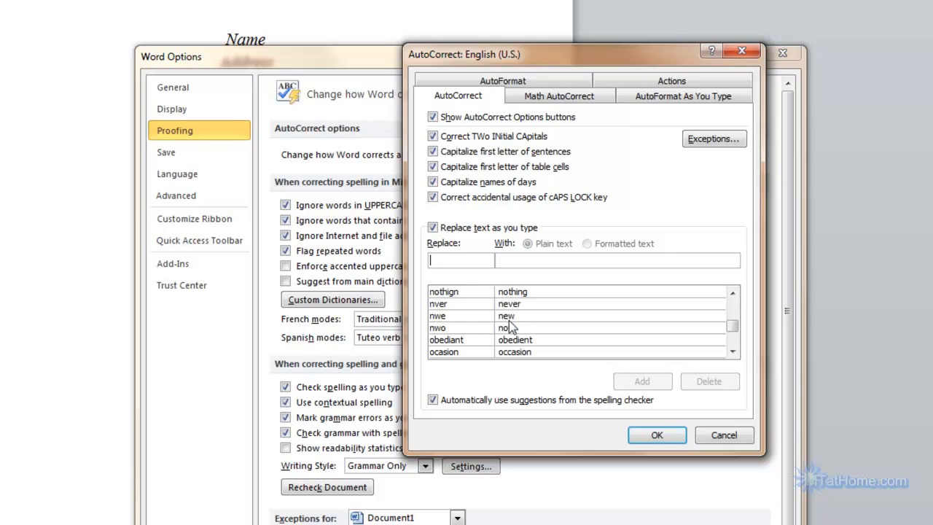
left_click(733, 293)
left_click(733, 293)
left_click(733, 293)
left_click(733, 293)
left_click(733, 293)
left_click(733, 293)
left_click(733, 293)
left_click(733, 292)
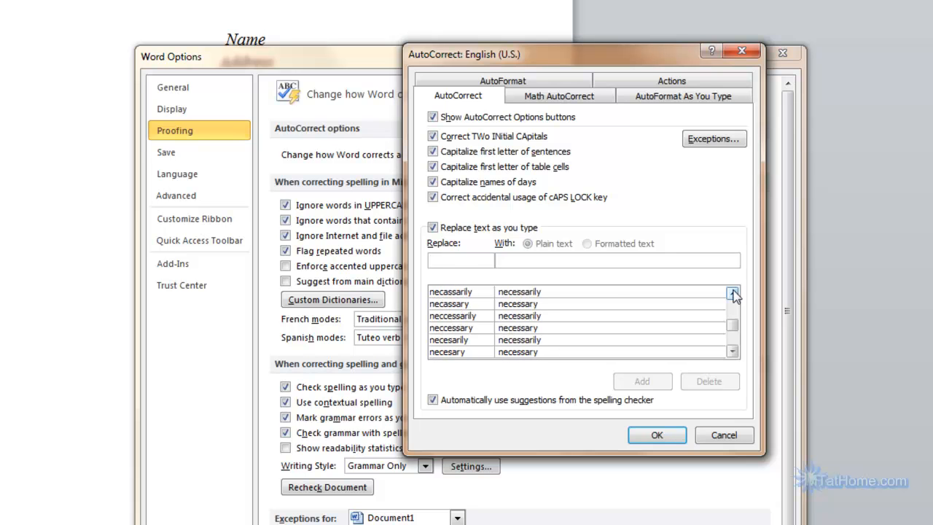
left_click(733, 293)
left_click(732, 293)
left_click(733, 293)
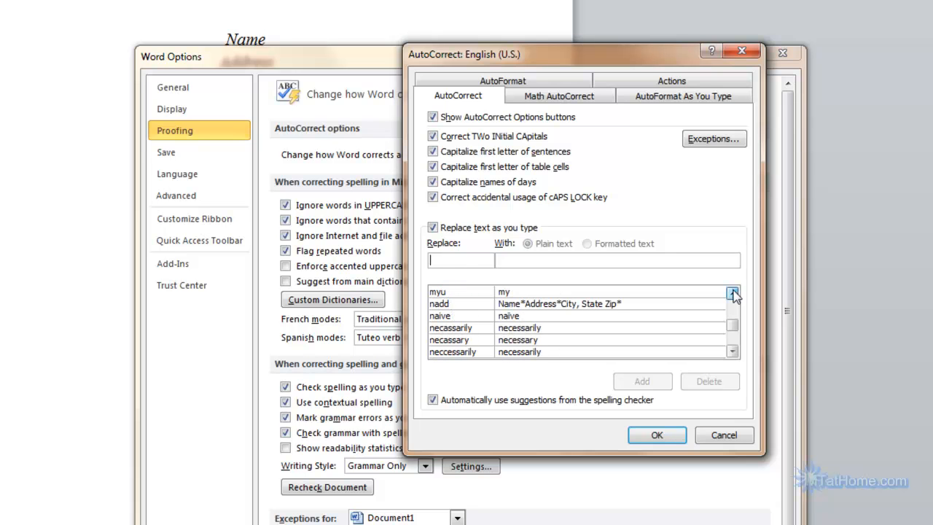
left_click(446, 305)
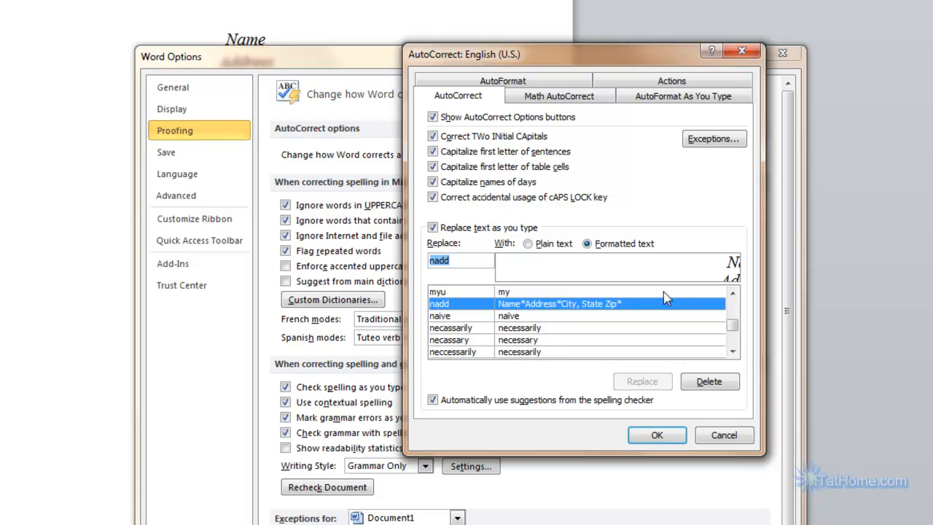
left_click(718, 385)
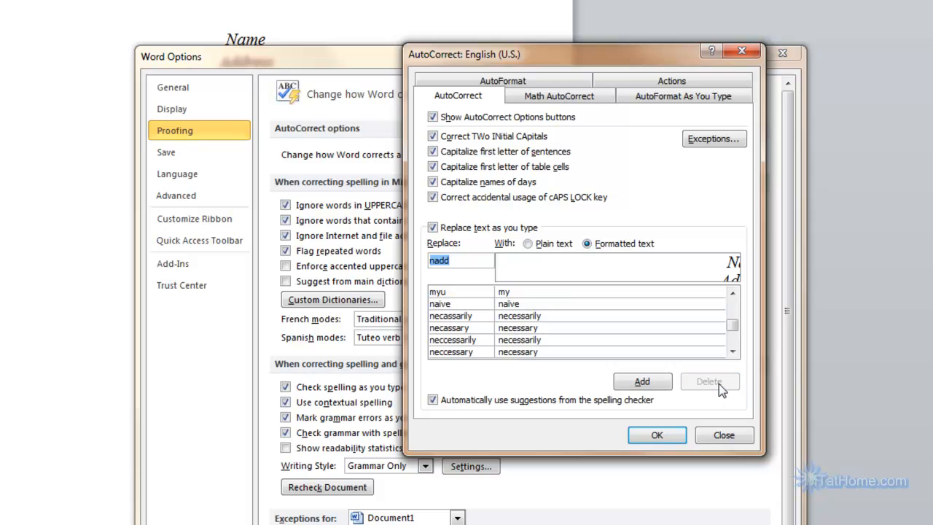
left_click(661, 437)
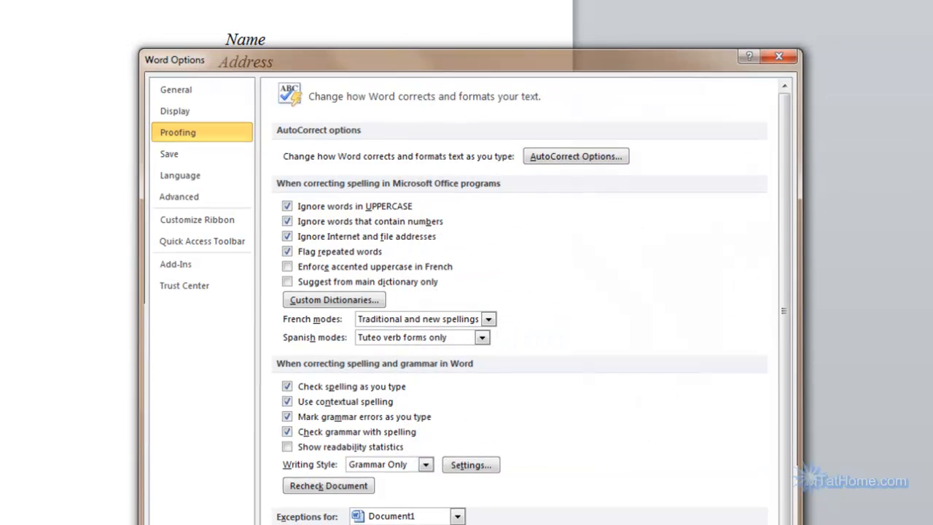